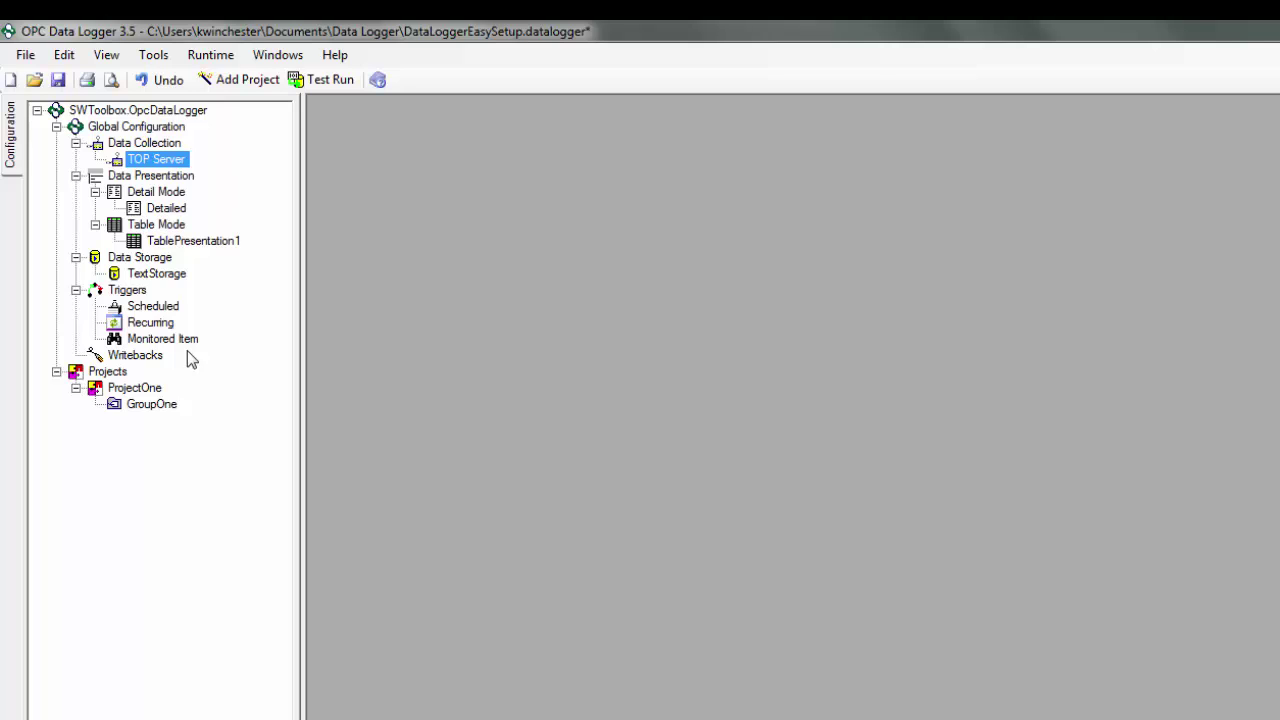
- Add the simulator's FLOAT, STRING_1 and STRING_2 tags to GroupOne's items
double_click(172, 406)
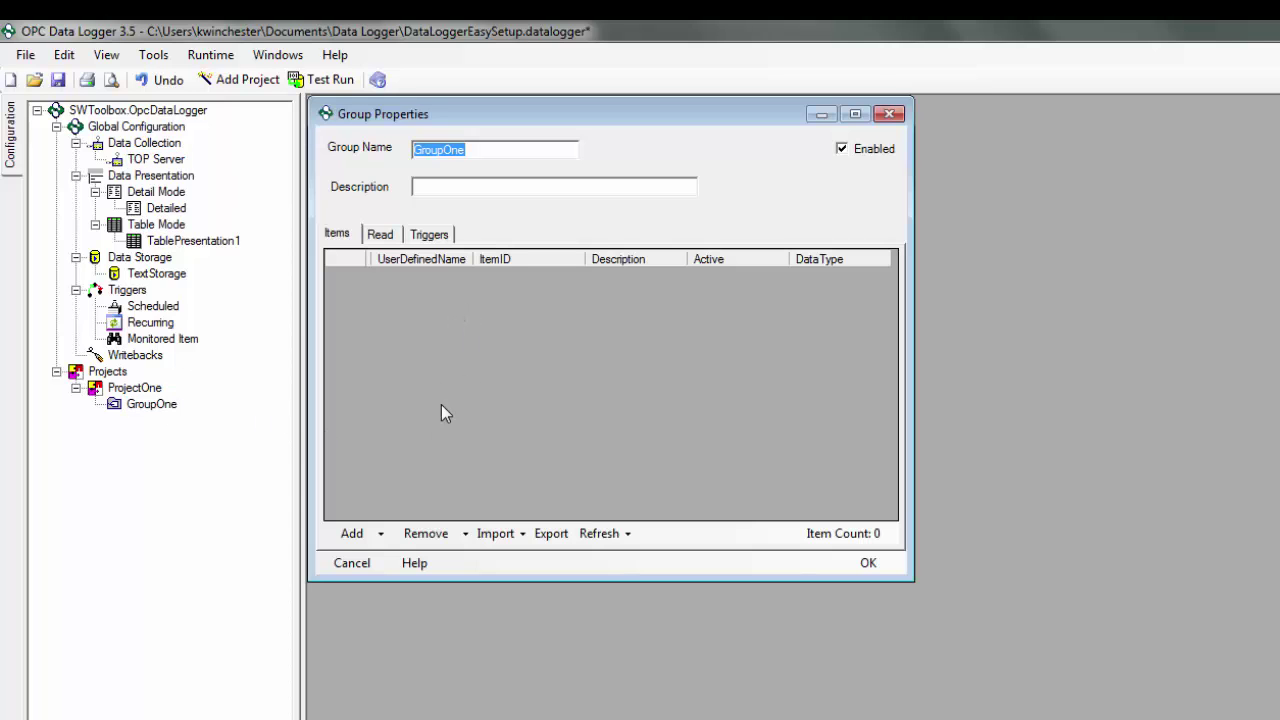
left_click(372, 533)
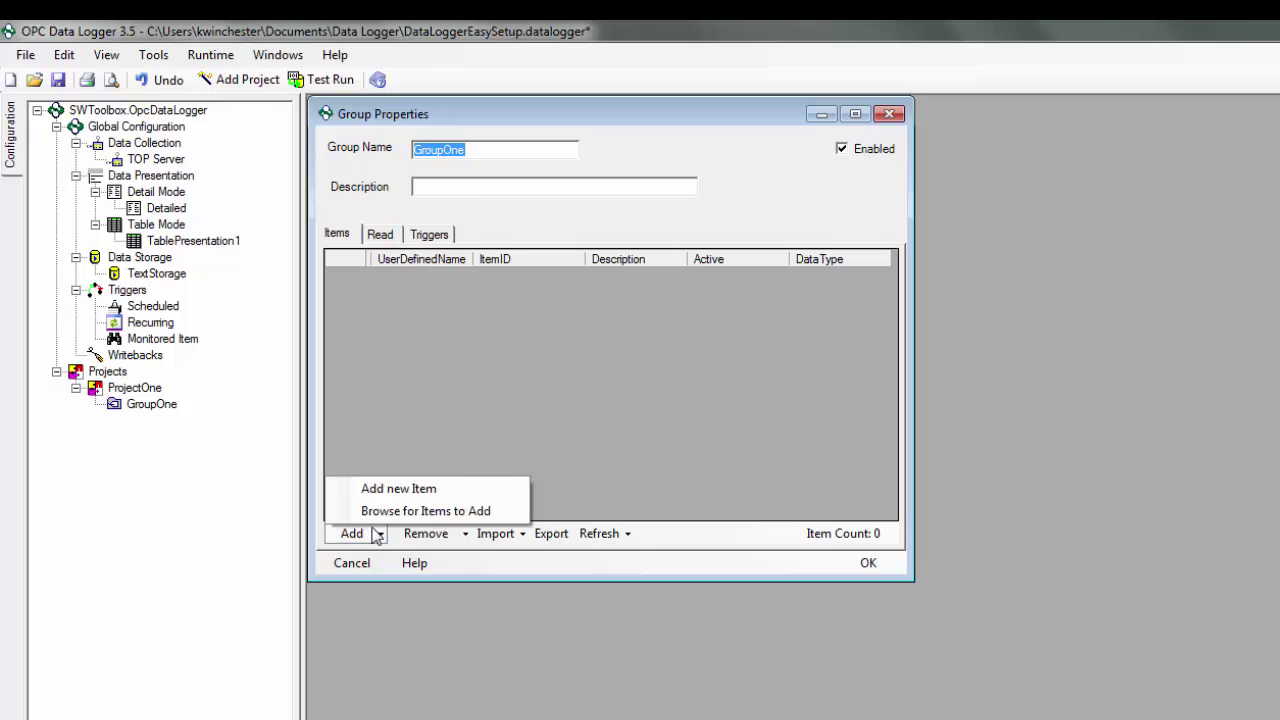
left_click(376, 512)
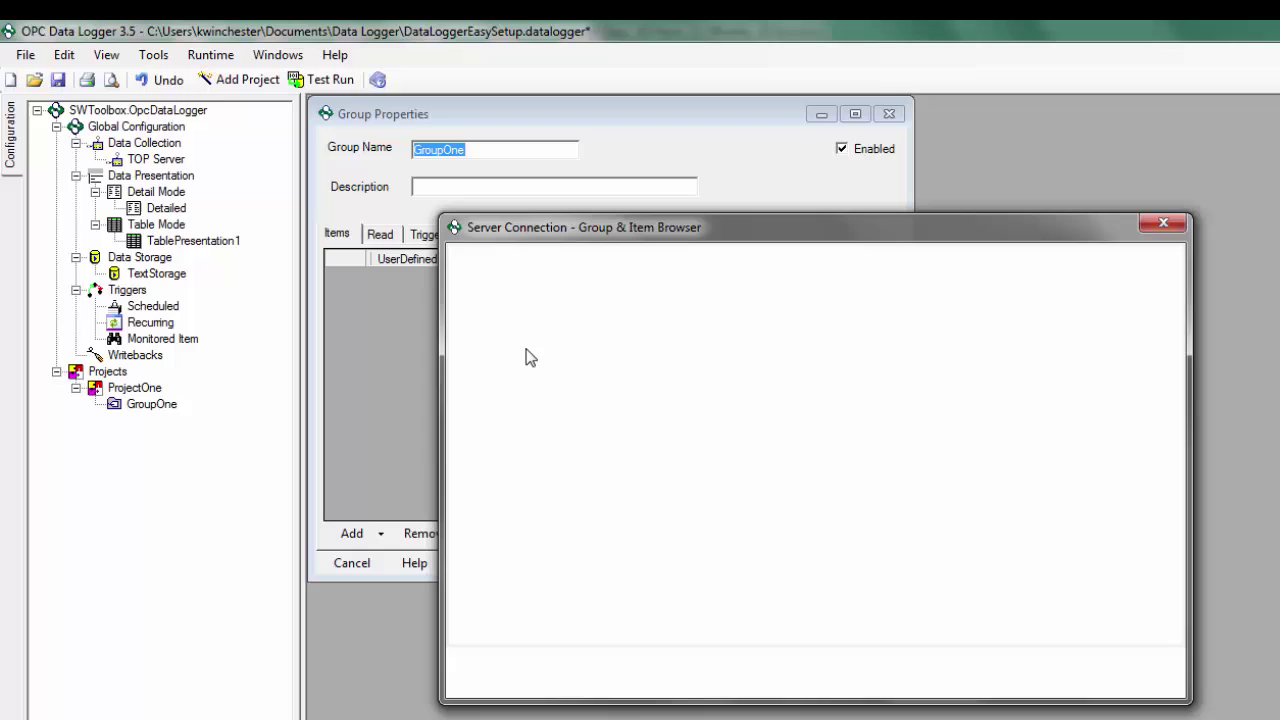
left_click(482, 276)
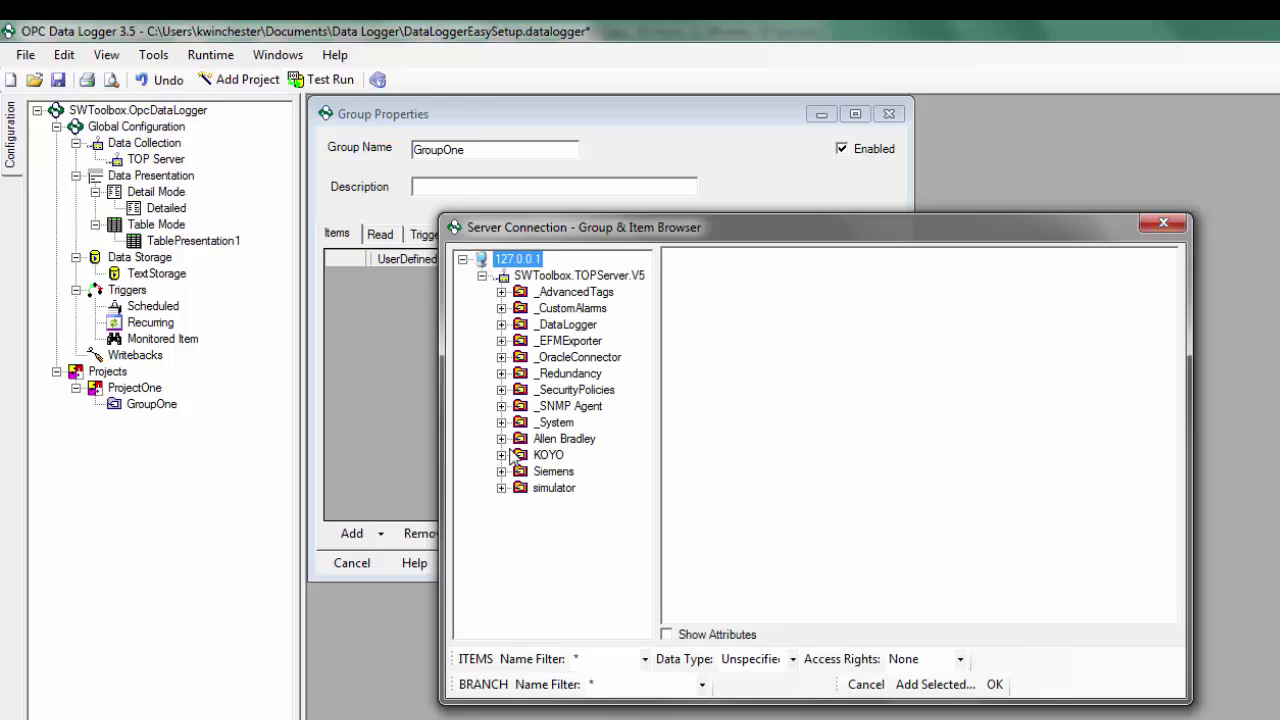
double_click(518, 487)
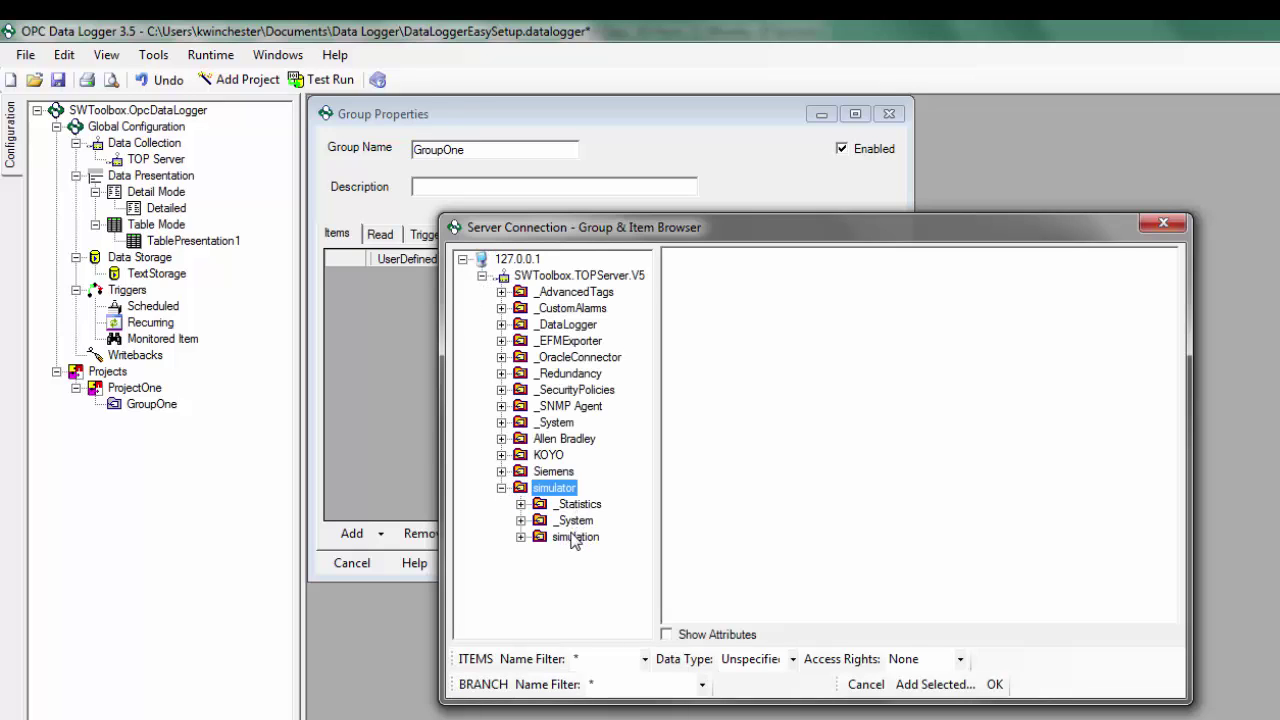
left_click(562, 537)
left_click(699, 261)
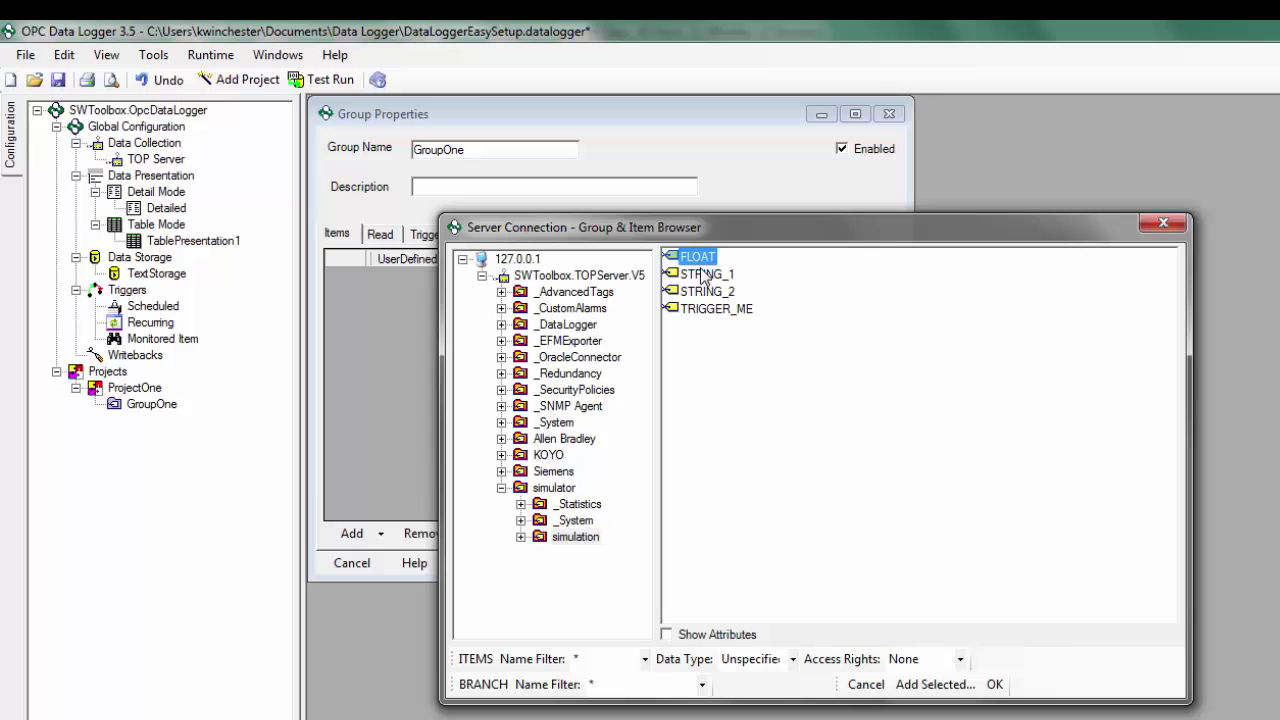
left_click(708, 292, "shift")
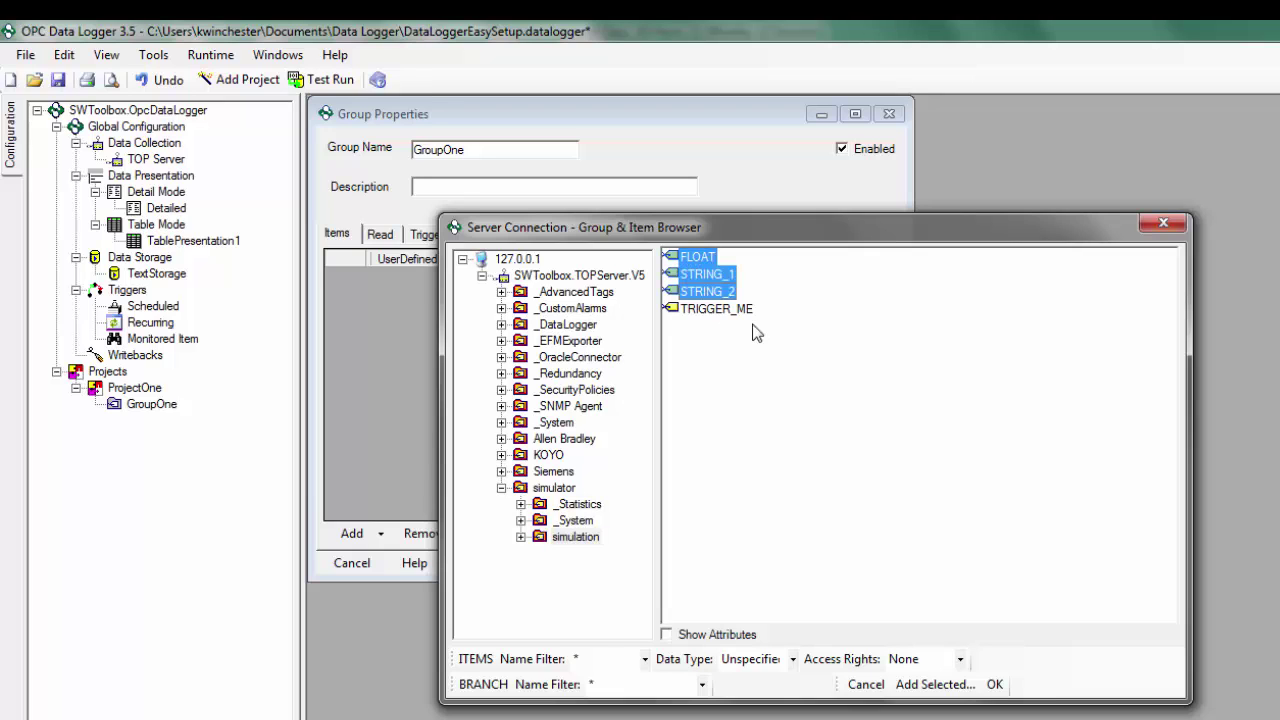
left_click(975, 684)
left_click(994, 684)
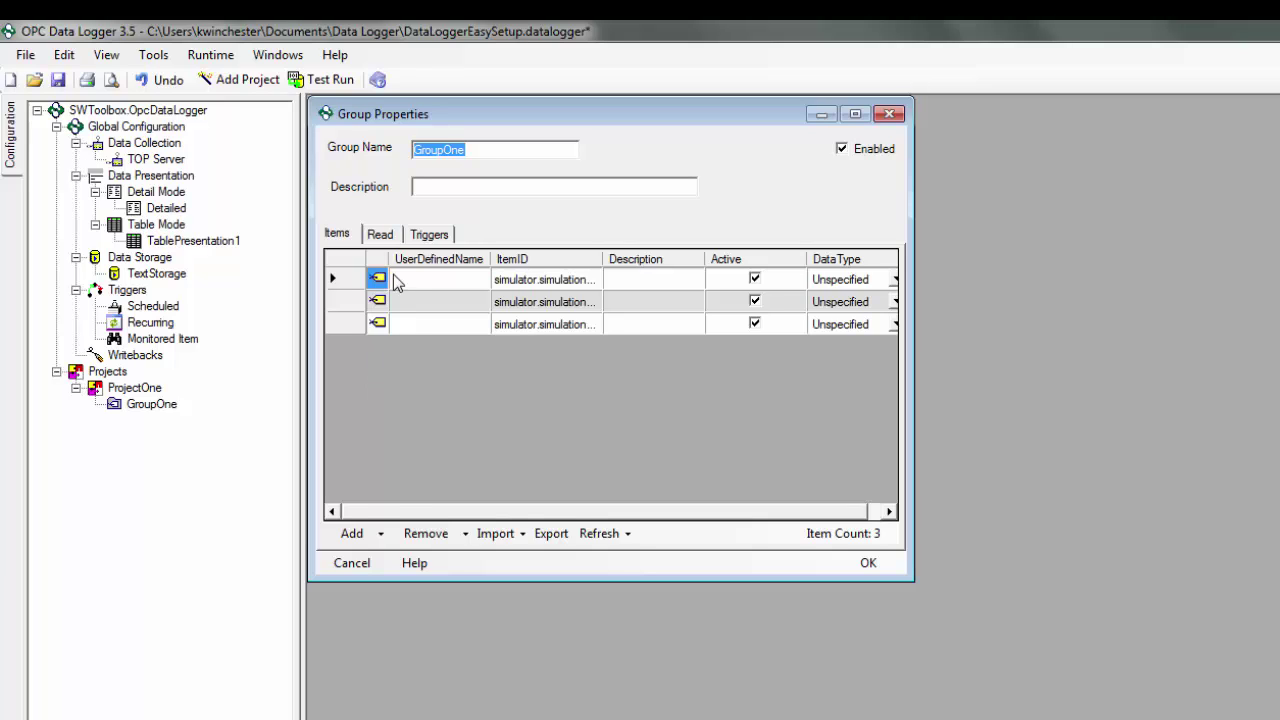
- Review GroupOne's Read and Triggers settings and confirm the group properties
left_click(383, 236)
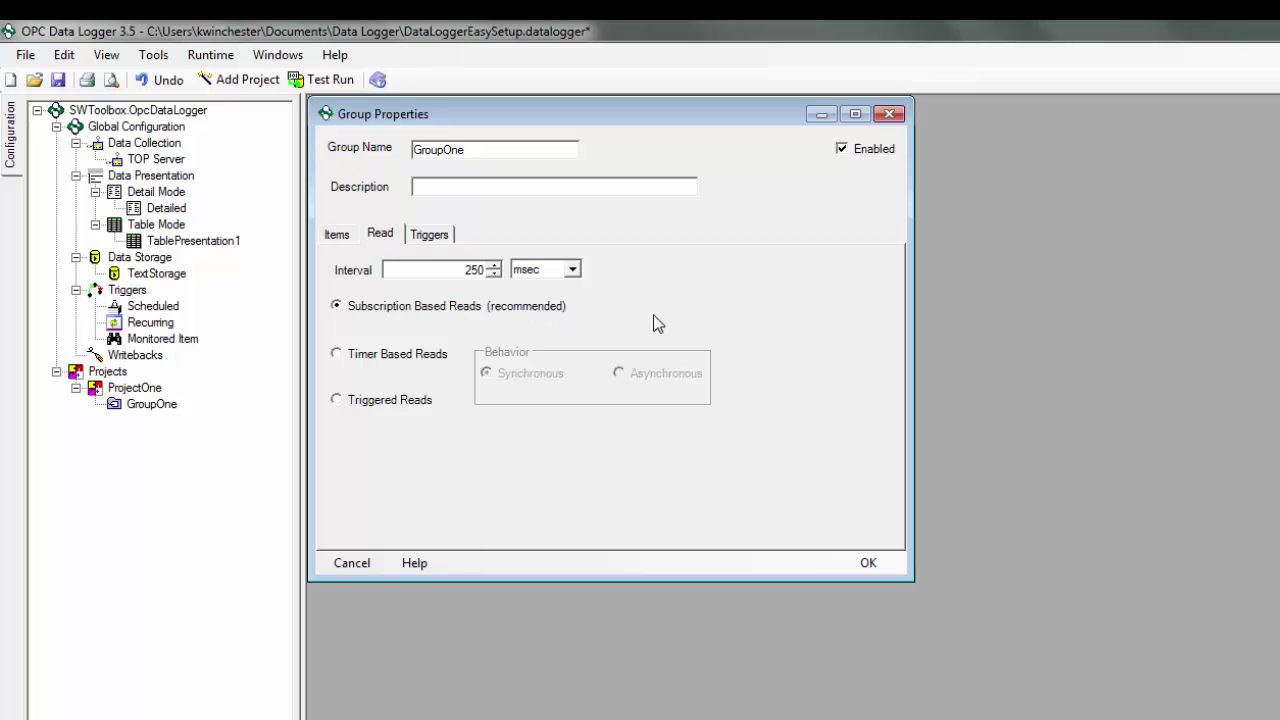
left_click(436, 238)
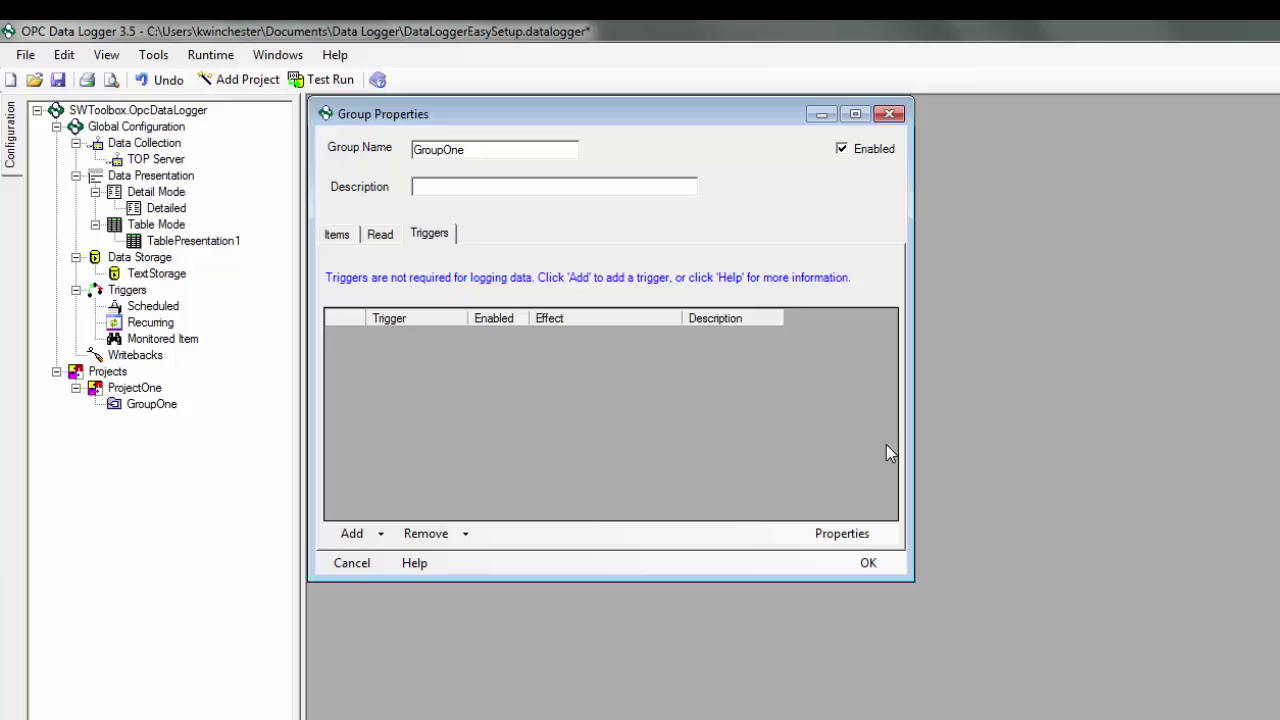
left_click(869, 561)
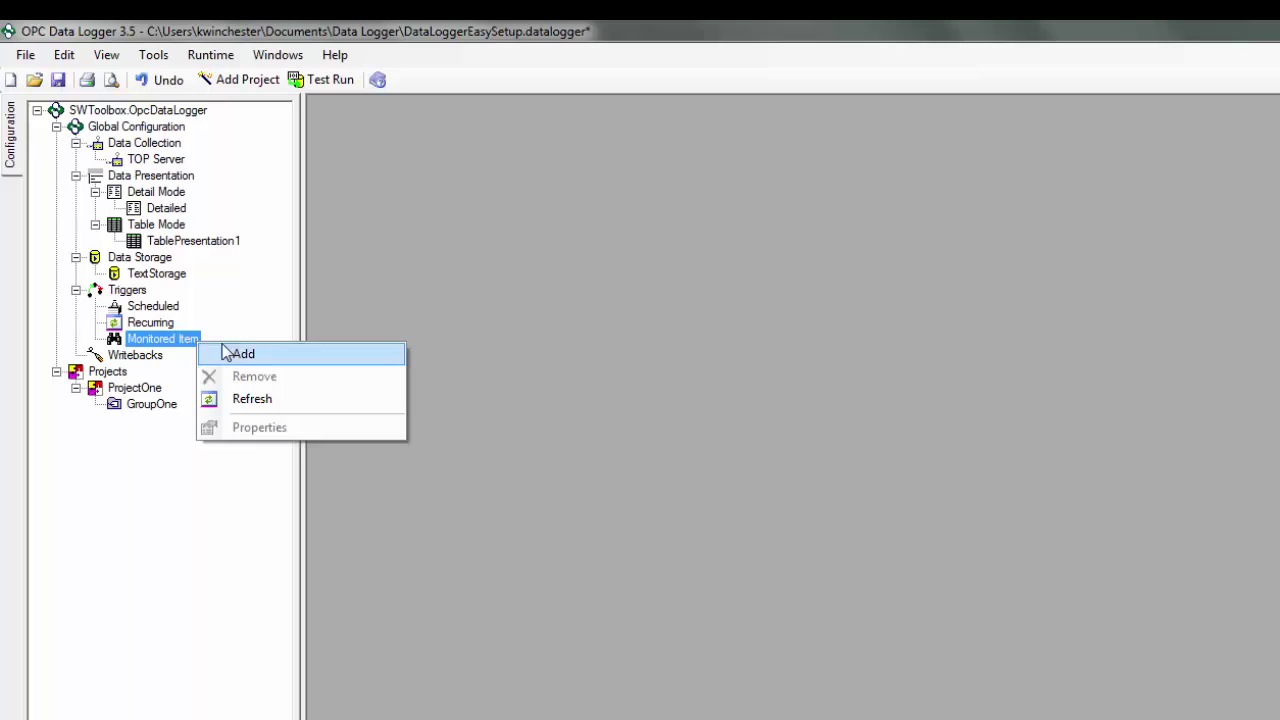
- Create a monitored-item trigger watching simulator.simulation.TRIGGER_ME
left_click(226, 352)
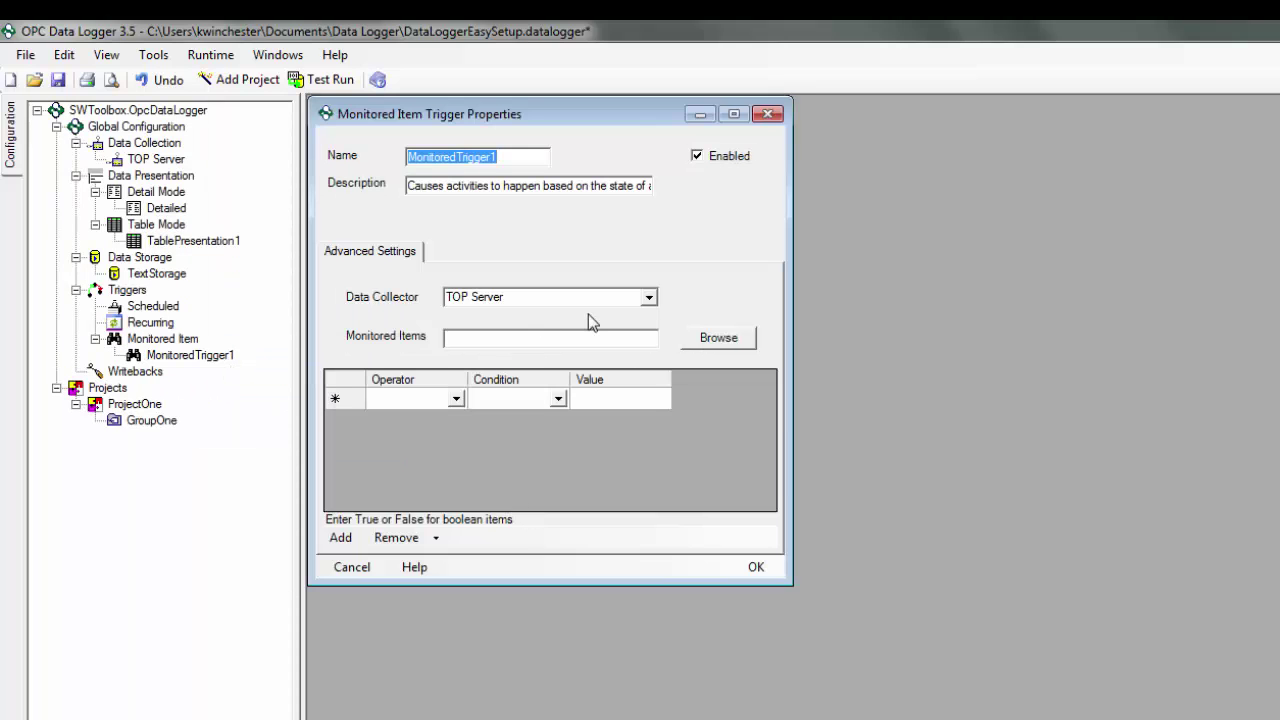
left_click(716, 338)
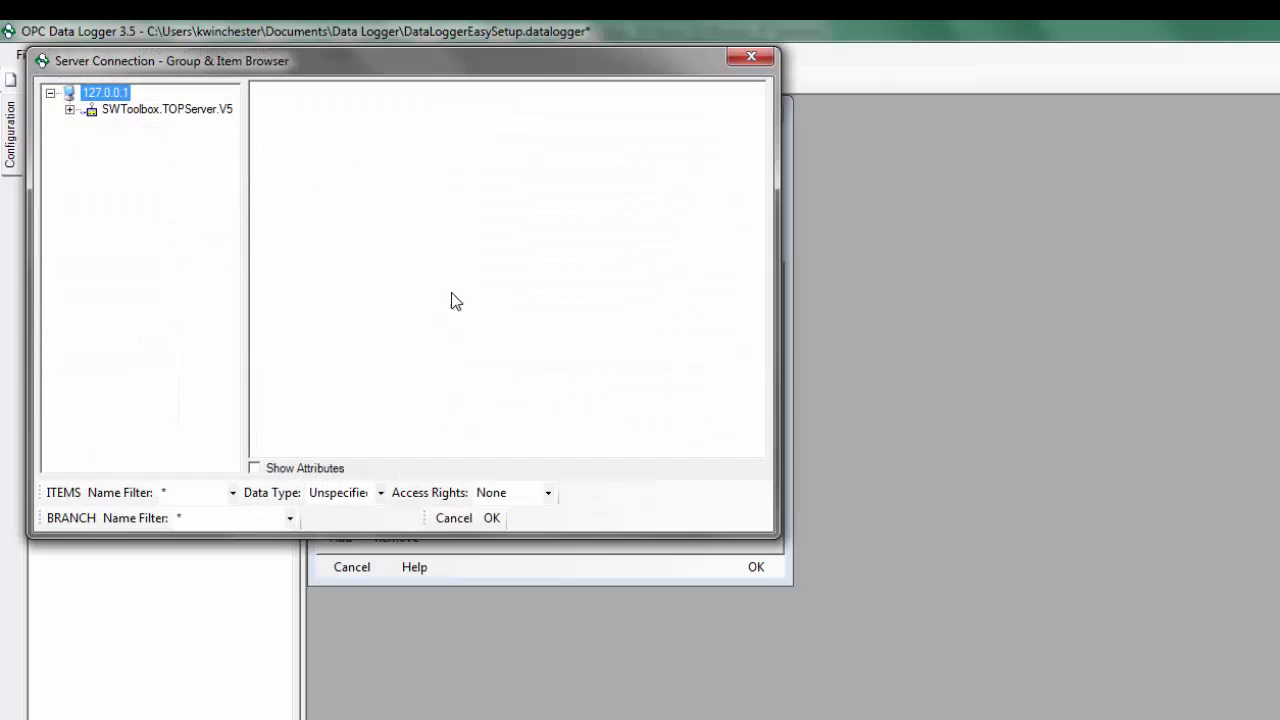
left_click(69, 109)
left_click(89, 321)
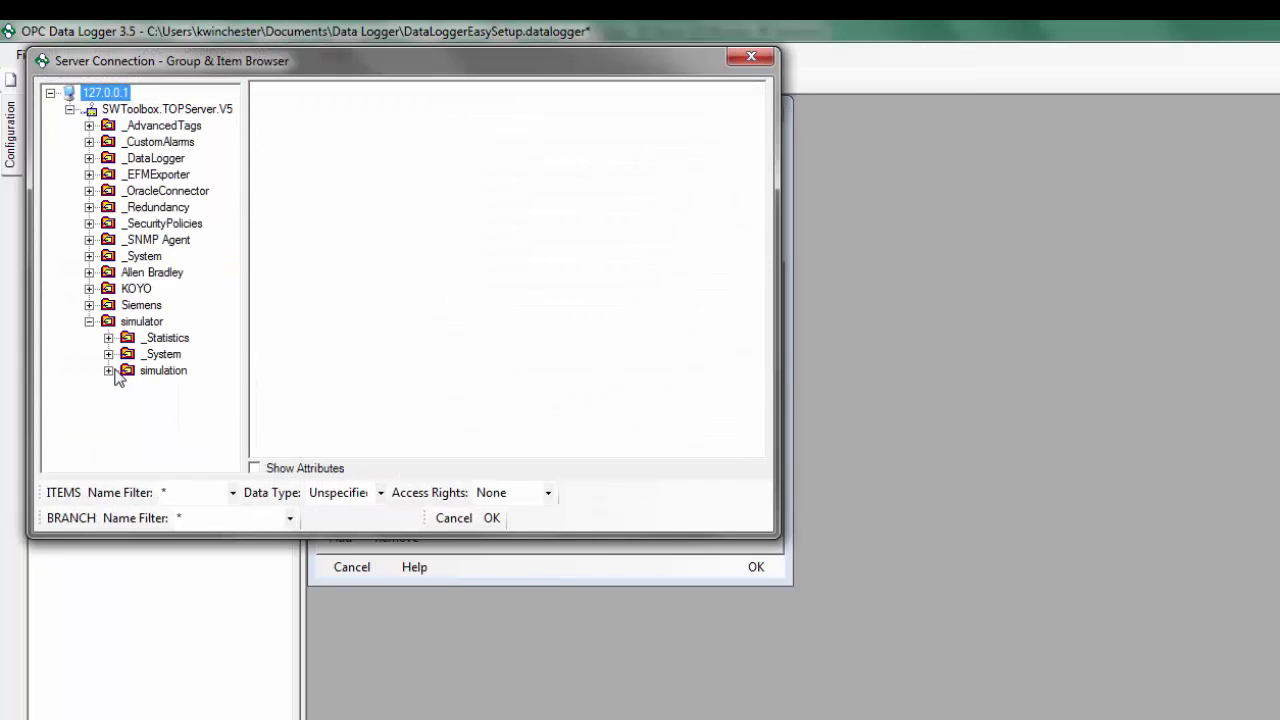
left_click(137, 372)
left_click(108, 371)
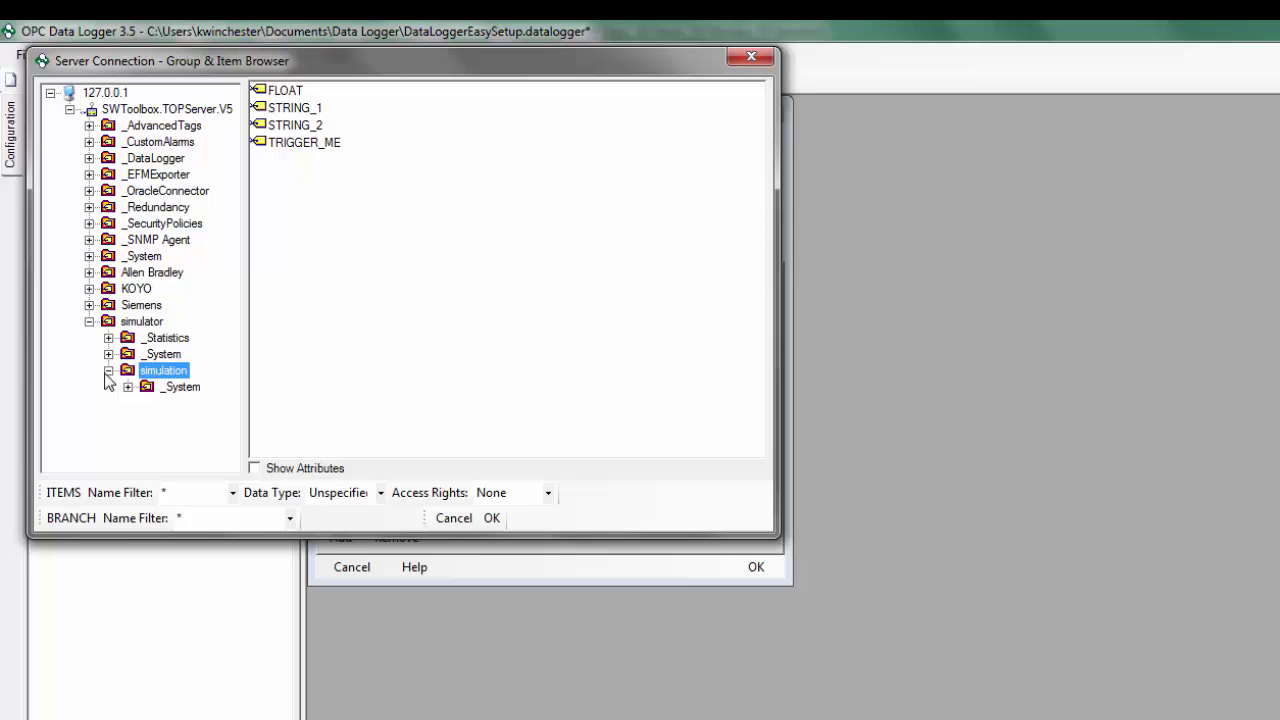
left_click(303, 146)
left_click(490, 518)
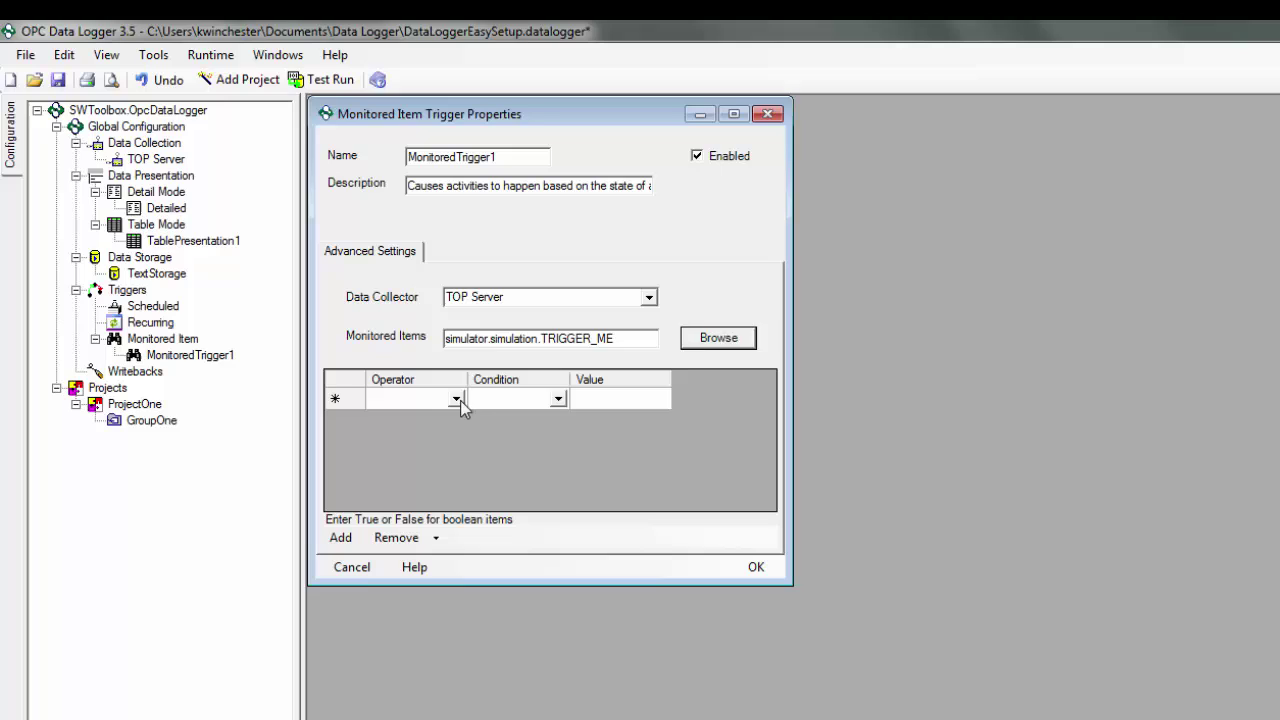
- Set its condition to Equals True and save it as MonitoredTriggerON
left_click(605, 399)
type("1")
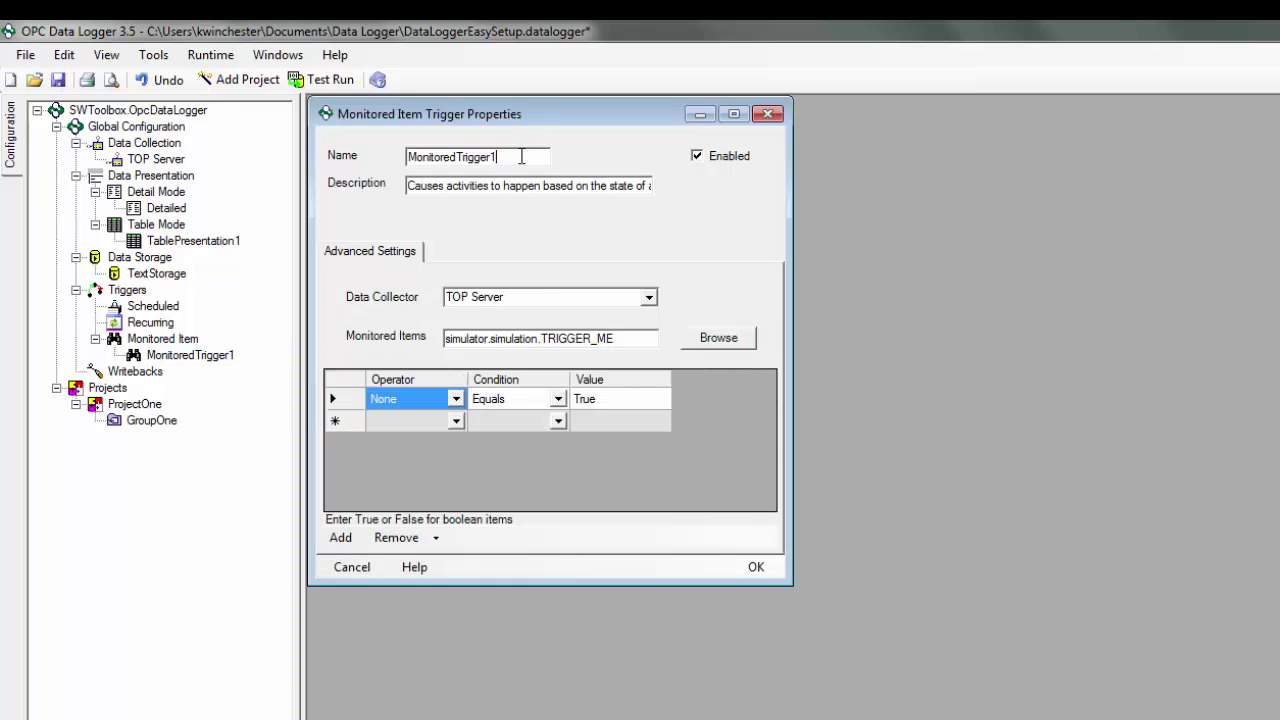
key("BackSpace")
type("ON")
left_click(755, 568)
- Add a new monitored-item trigger named MonitoredTriggerOFF
right_click(185, 341)
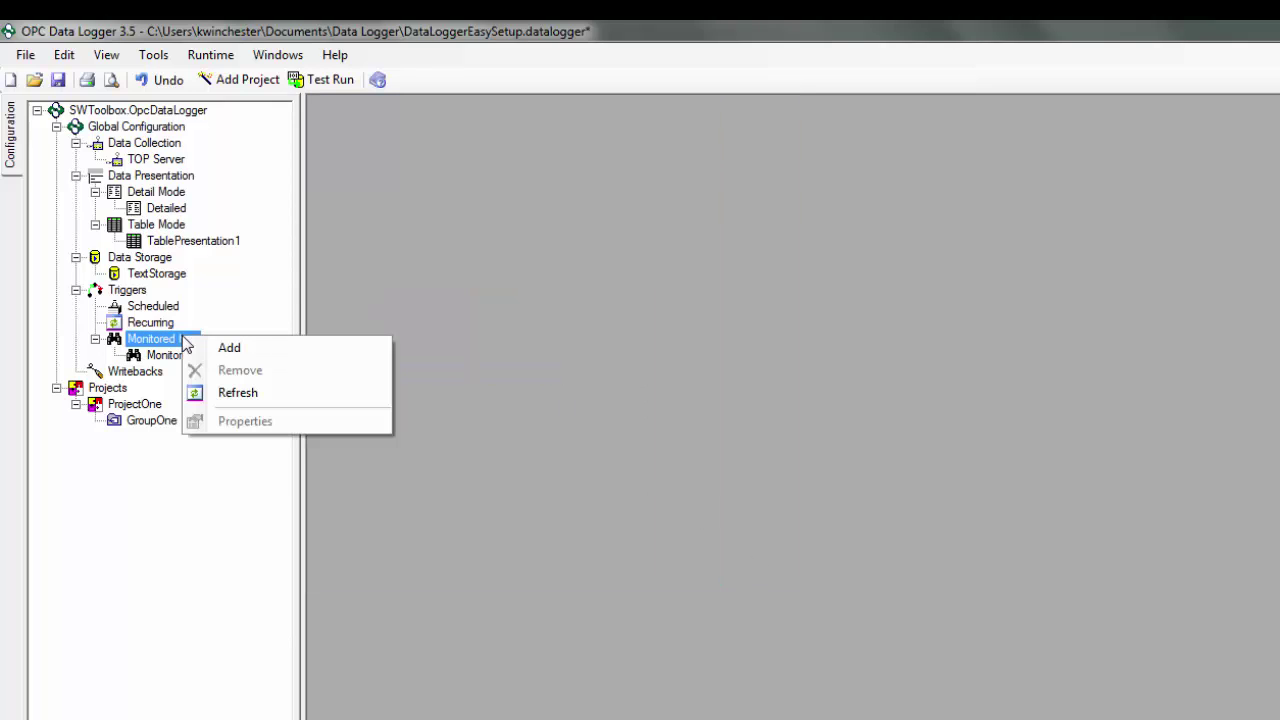
left_click(211, 347)
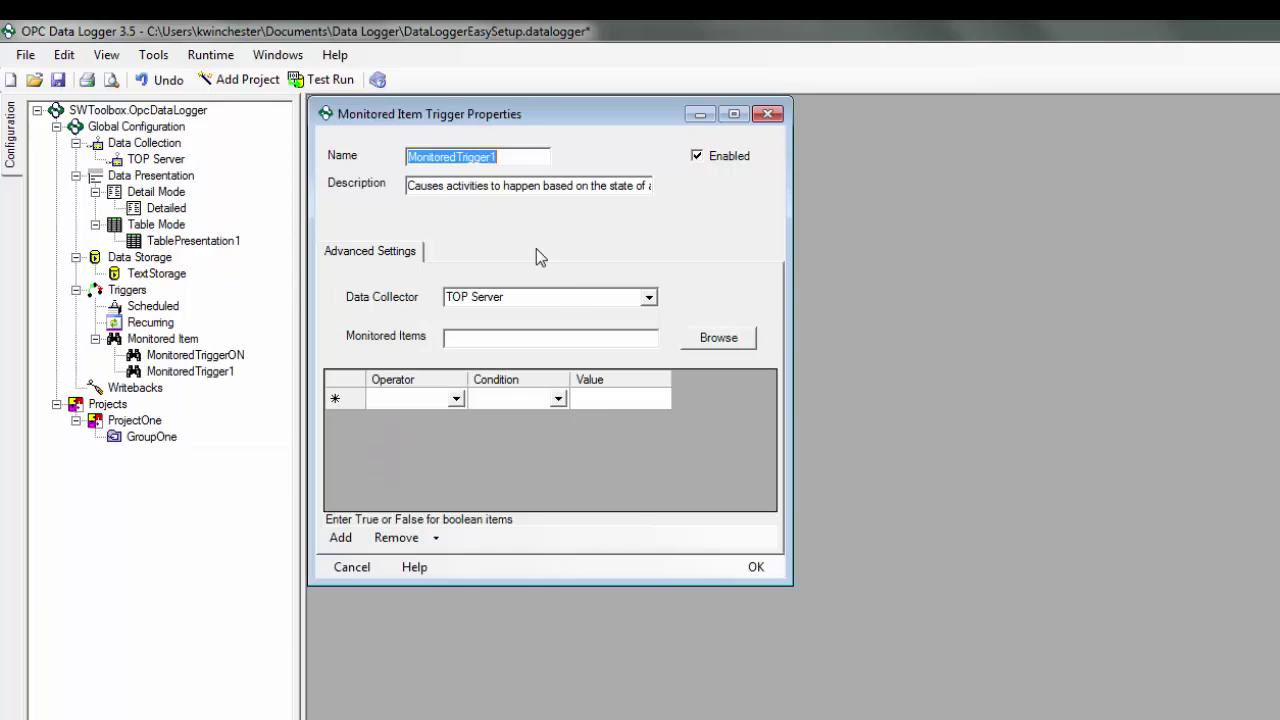
left_click(525, 157)
key("BackSpace")
type("OFF")
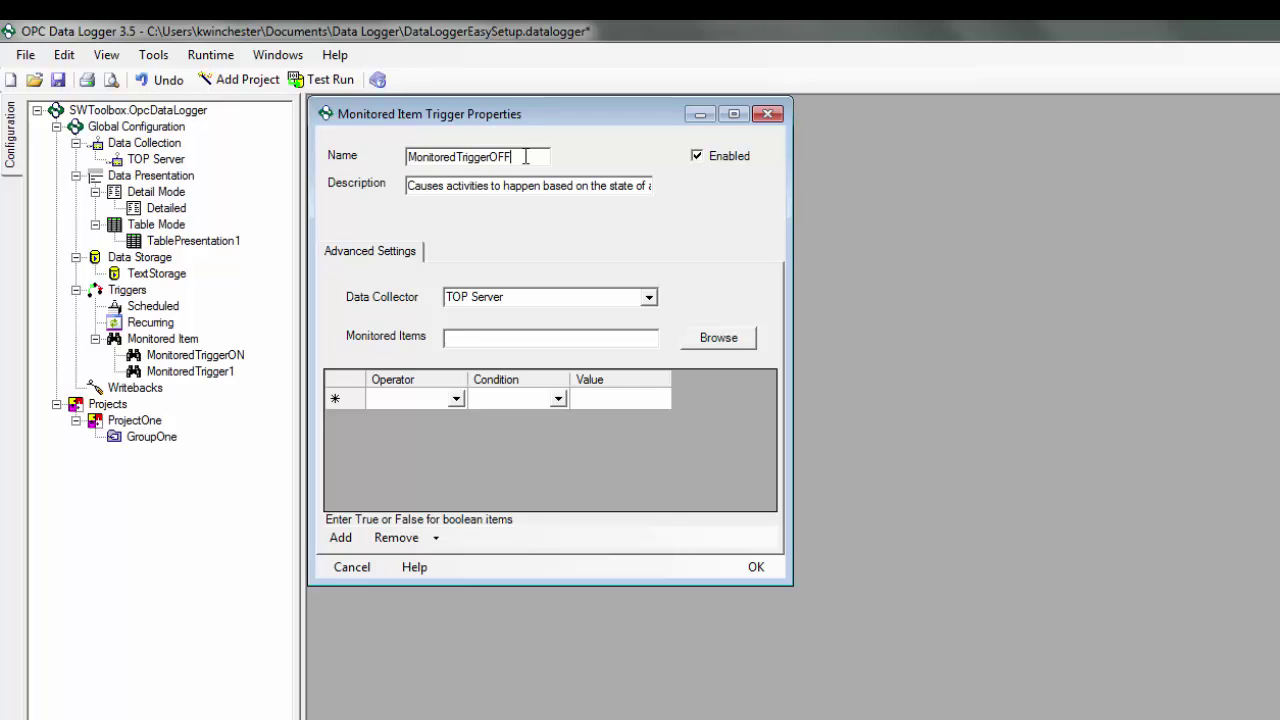
- Make MonitoredTriggerOFF watch TRIGGER_ME with the condition Equals FALSE
left_click(718, 337)
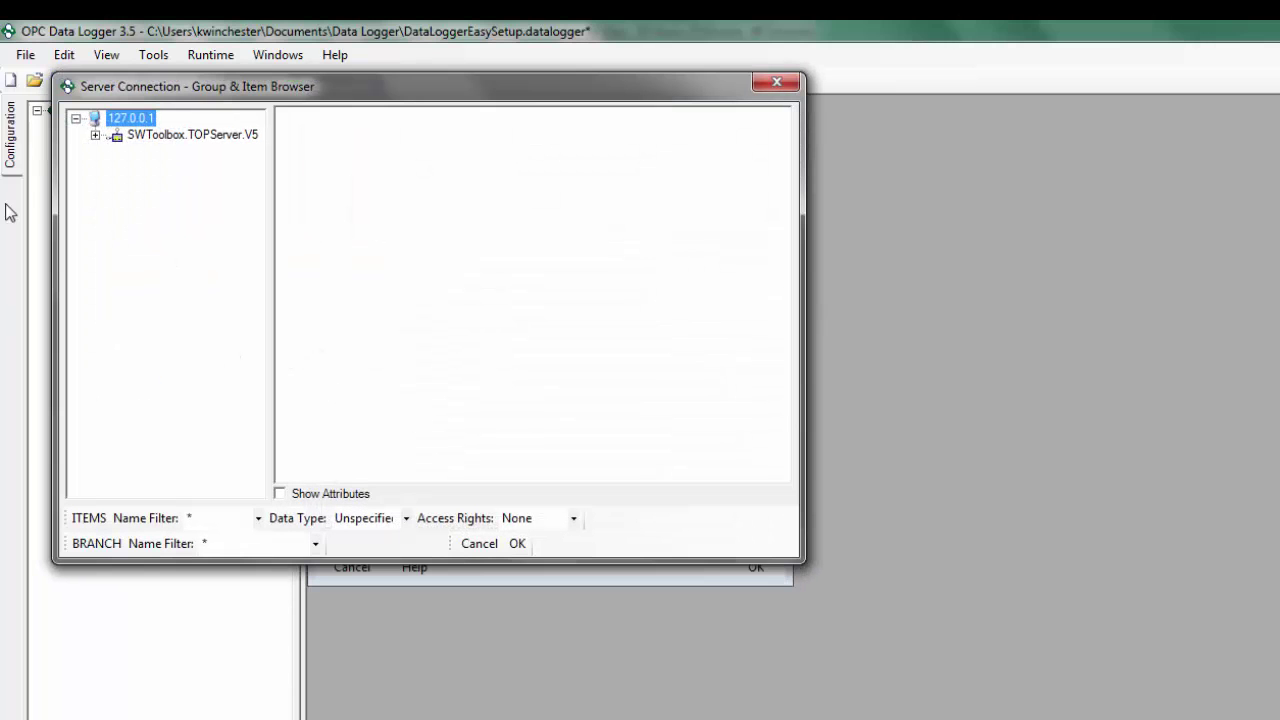
left_click(95, 134)
left_click(115, 347)
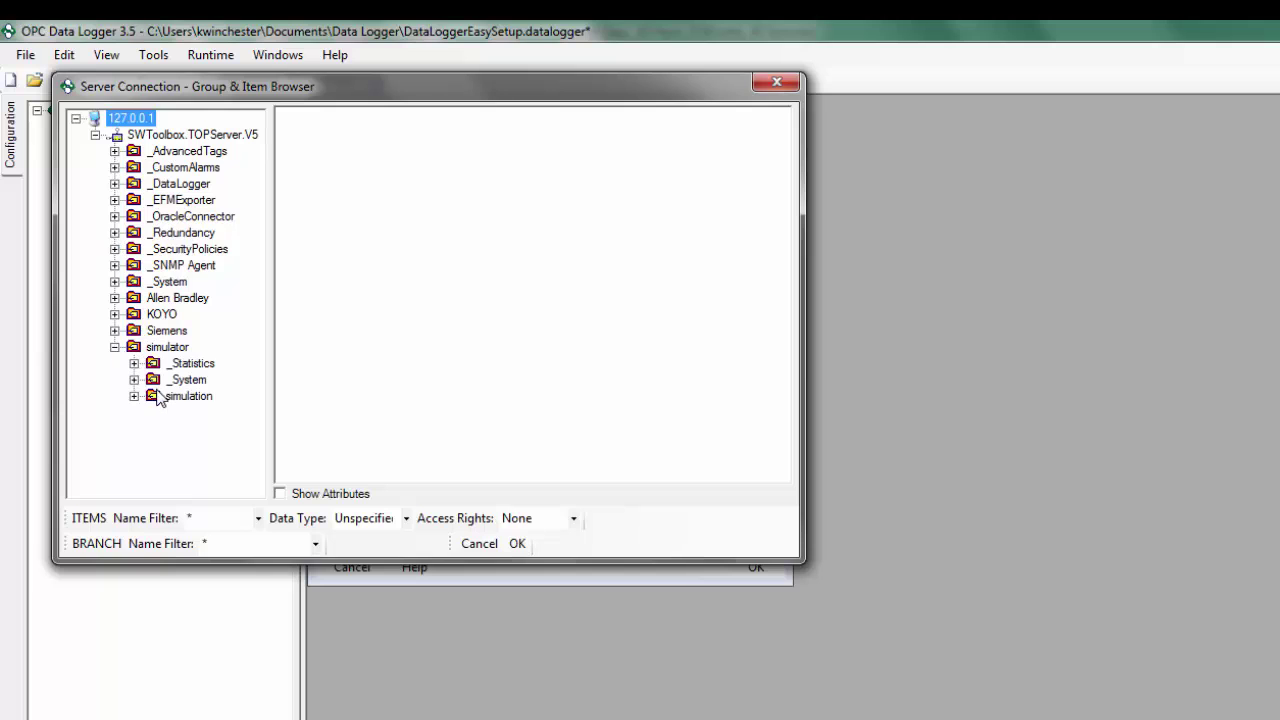
left_click(160, 397)
left_click(336, 170)
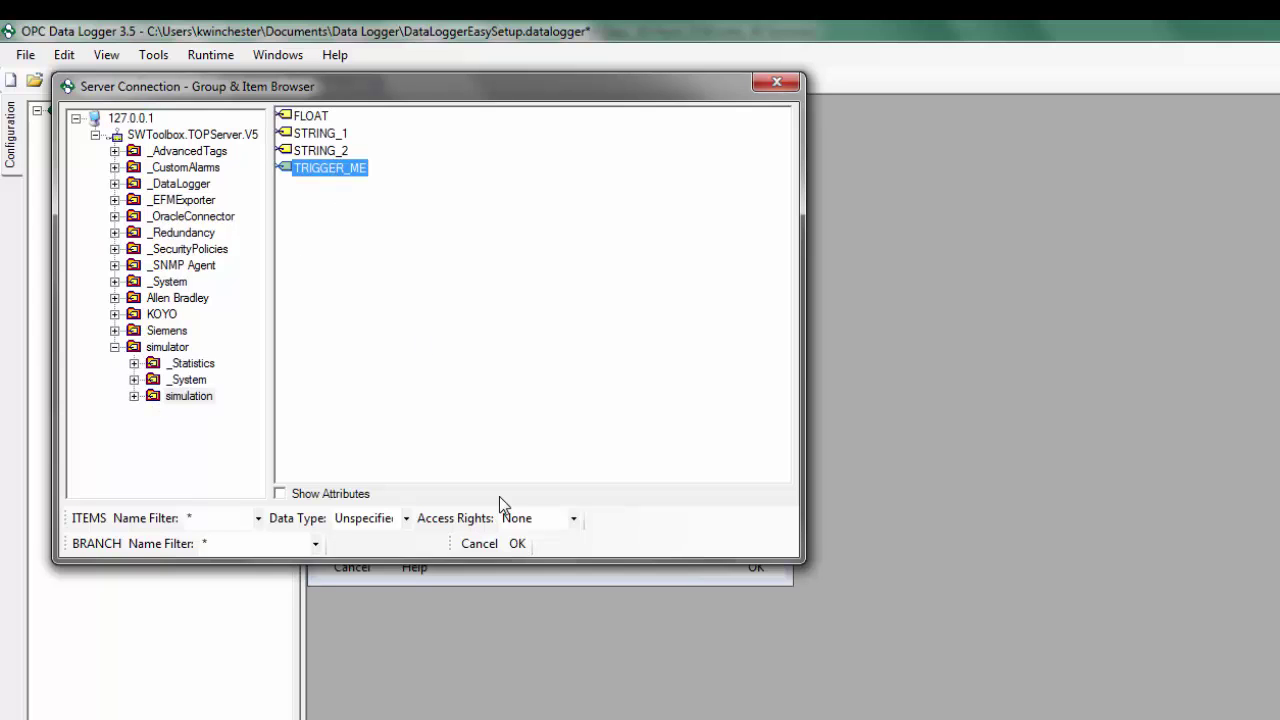
left_click(517, 543)
left_click(442, 403)
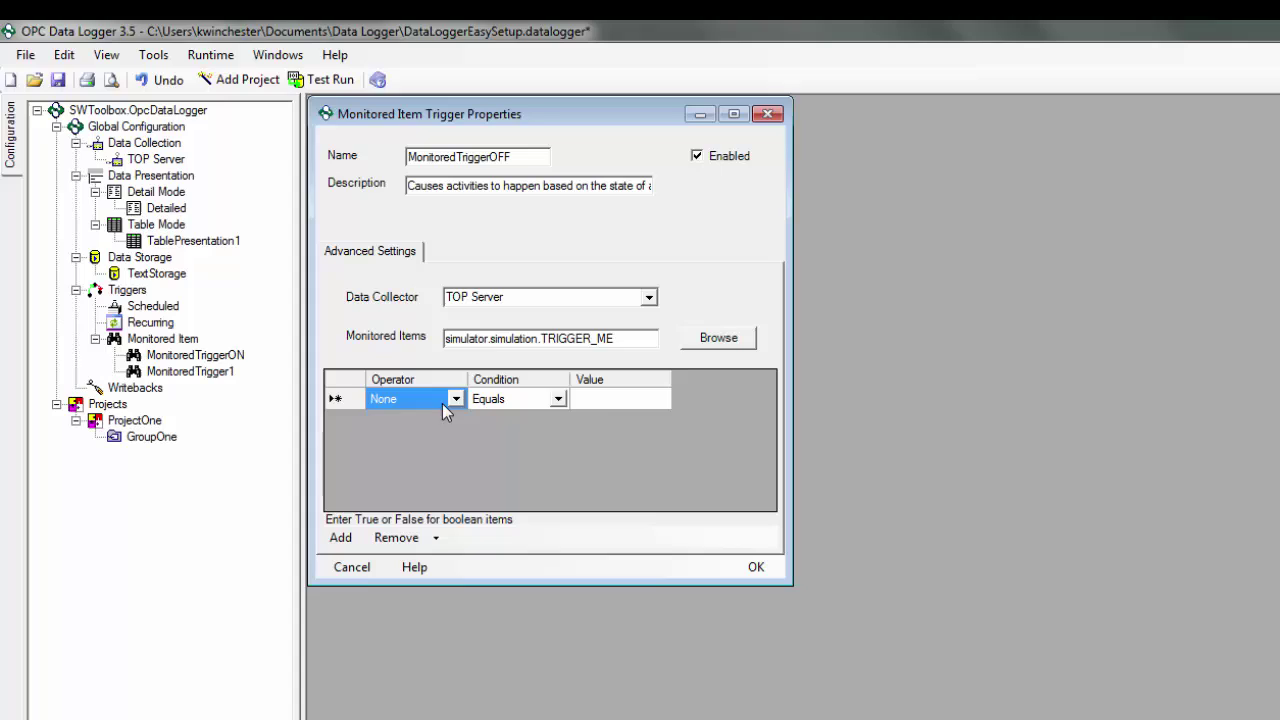
left_click(609, 400)
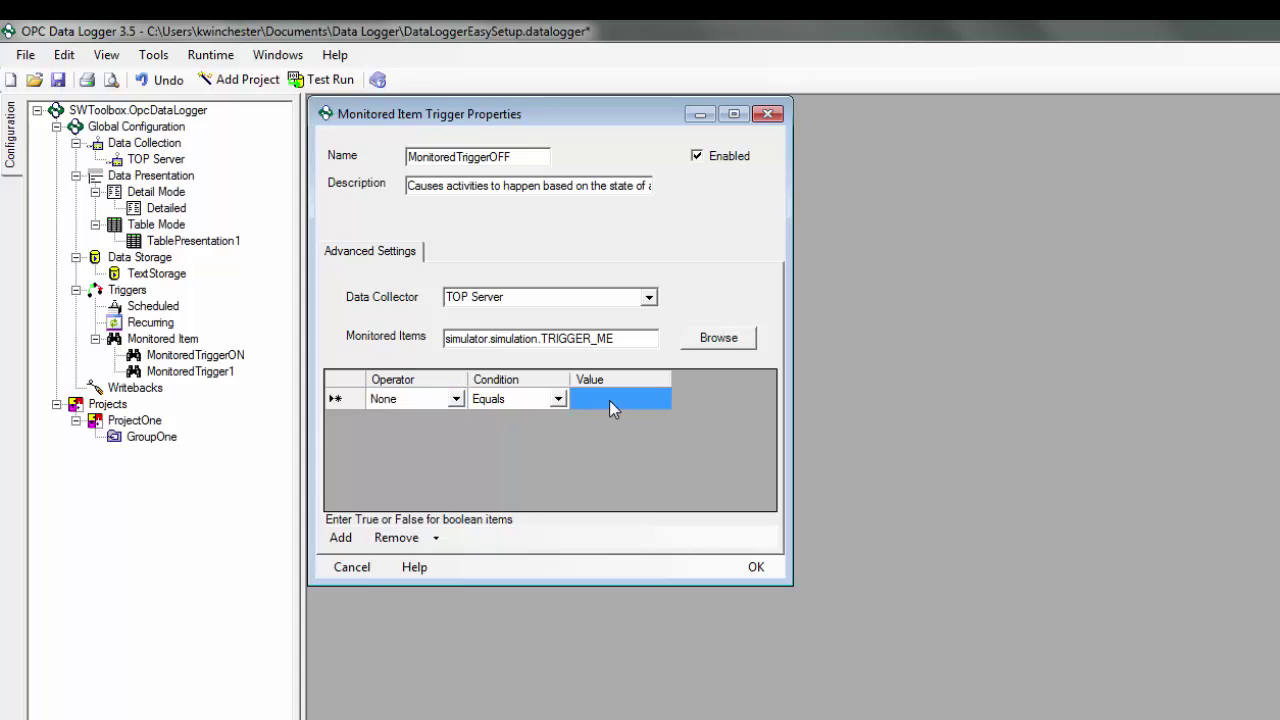
left_click(609, 400)
type("FALSE")
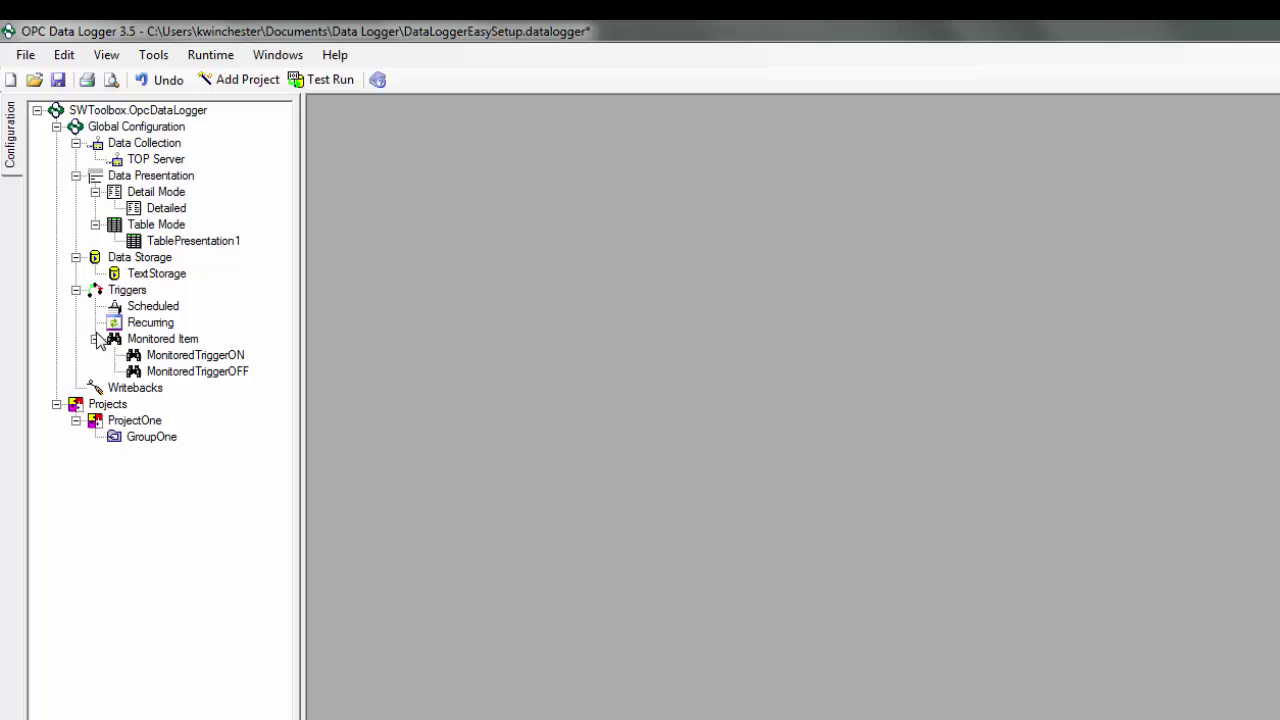
- Enable trigger-based logging for ProjectOne and add MonitoredTriggerON to start logging data
double_click(140, 421)
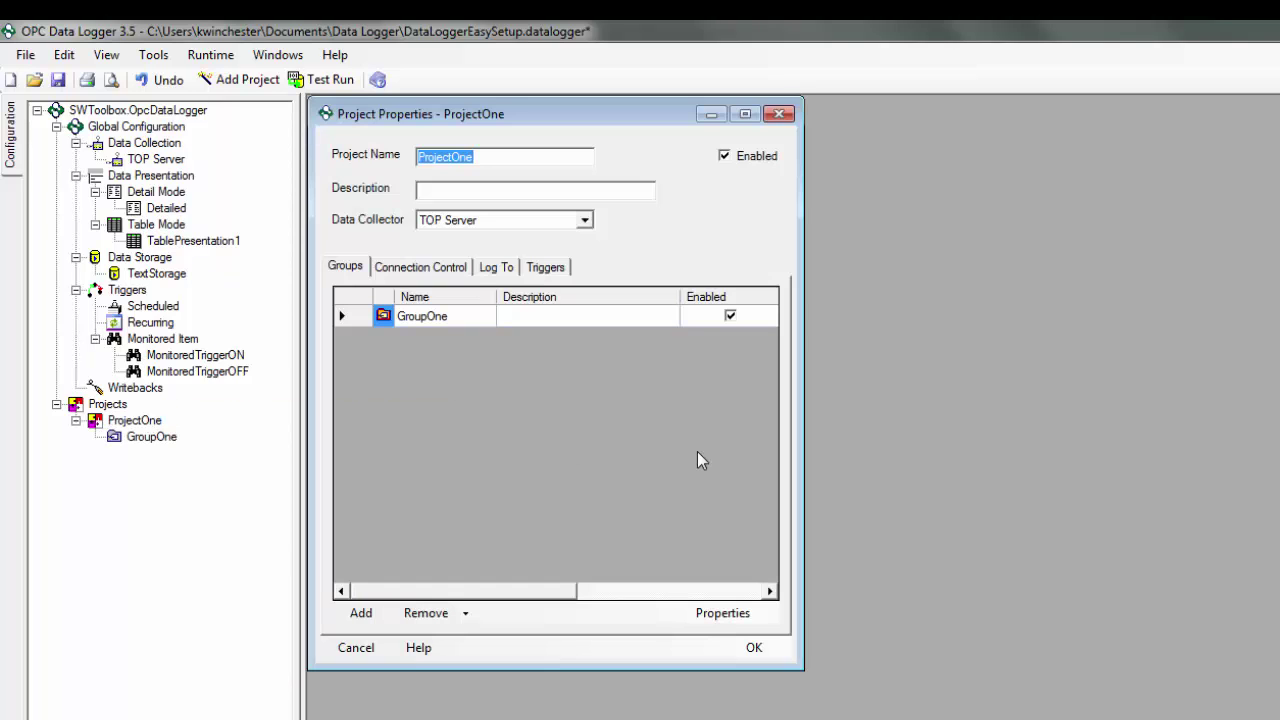
left_click(541, 268)
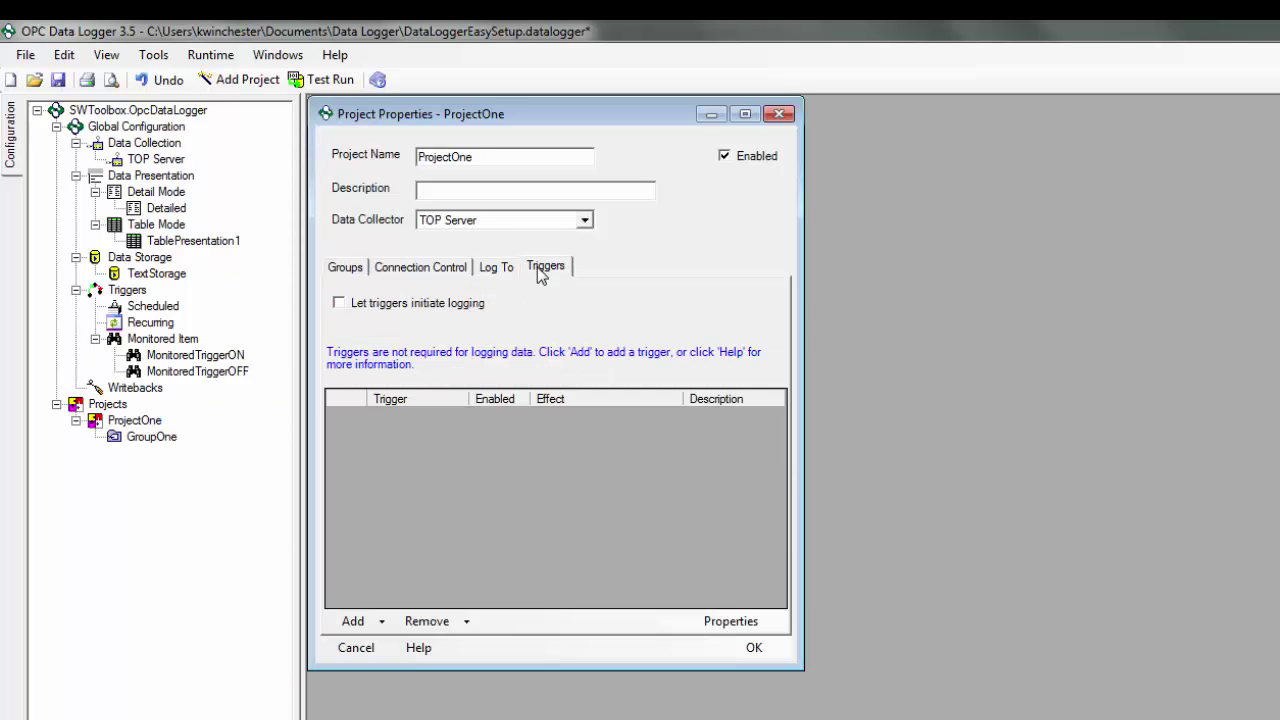
left_click(338, 303)
left_click(380, 622)
mouse_move(470, 598)
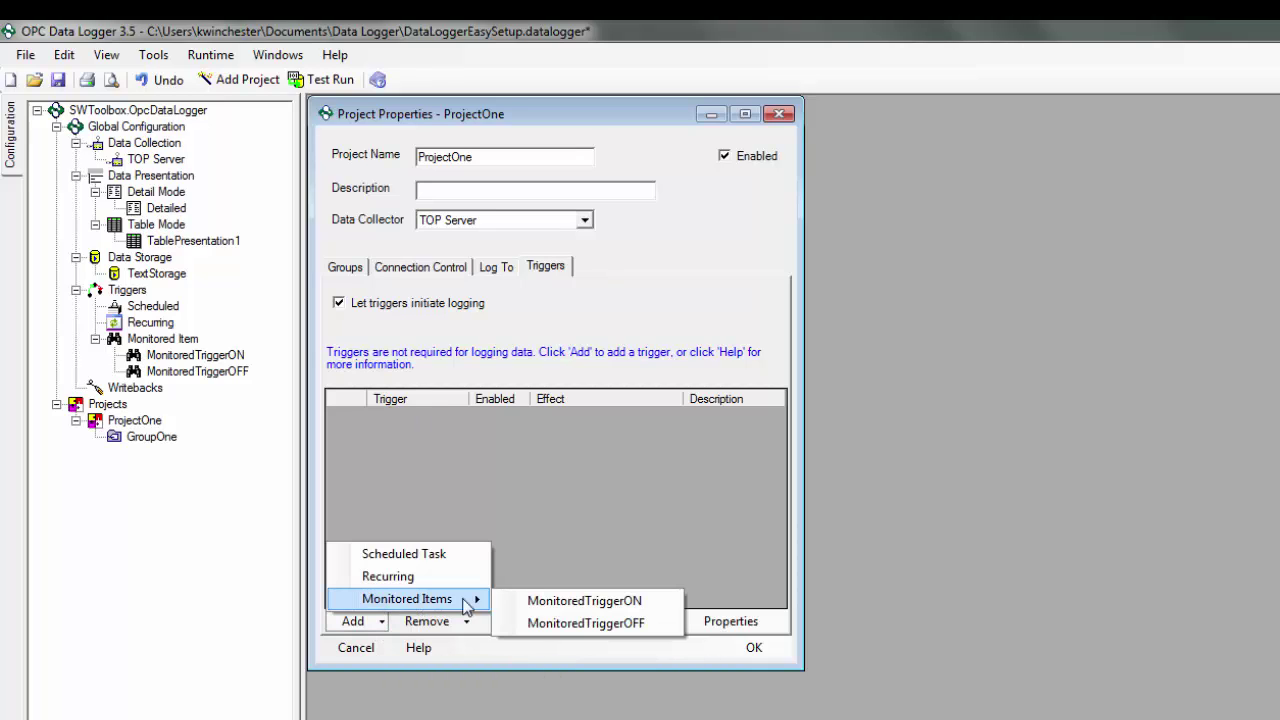
left_click(516, 601)
left_click(671, 360)
left_click(672, 361)
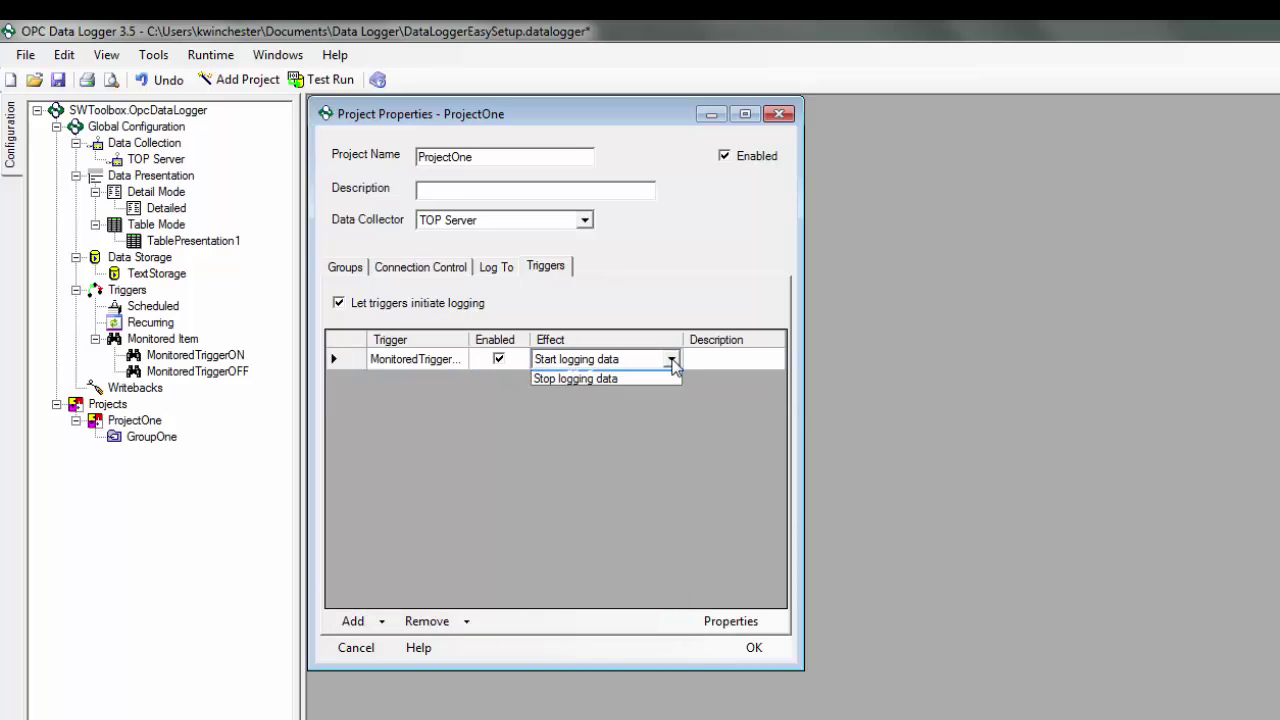
left_click(660, 374)
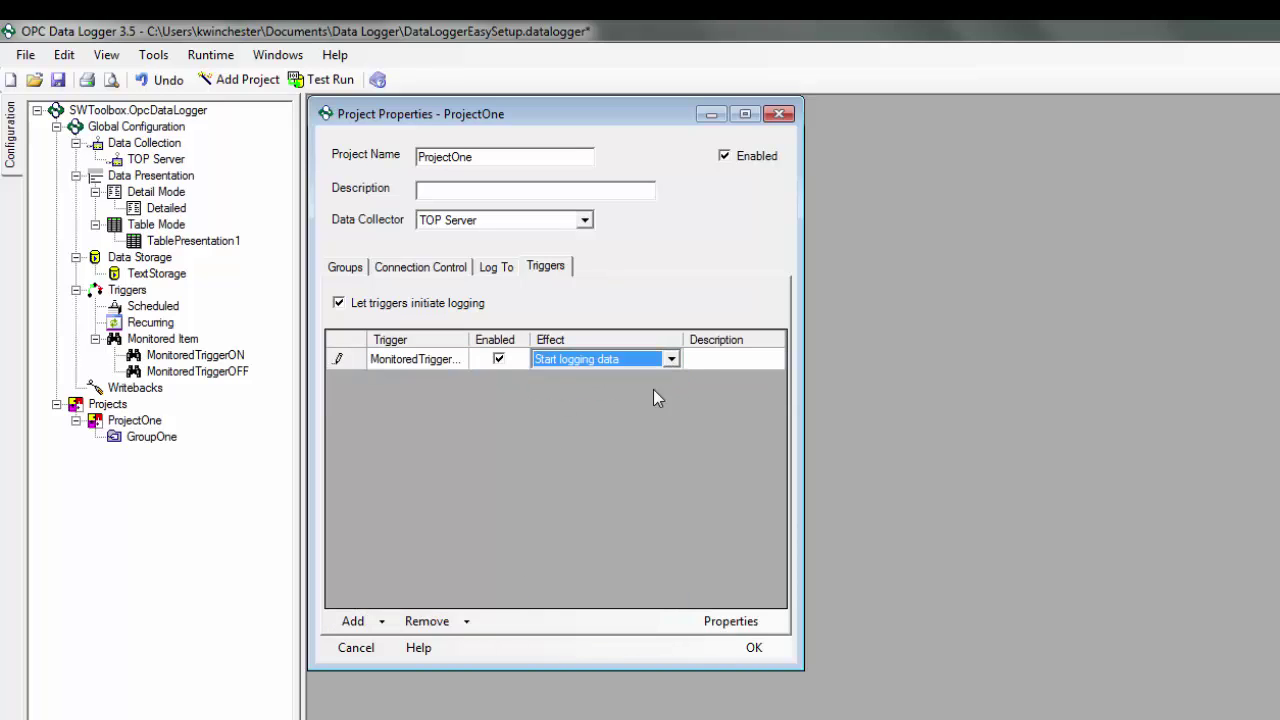
- Add MonitoredTriggerOFF to stop logging data and apply the project properties
left_click(356, 620)
mouse_move(463, 598)
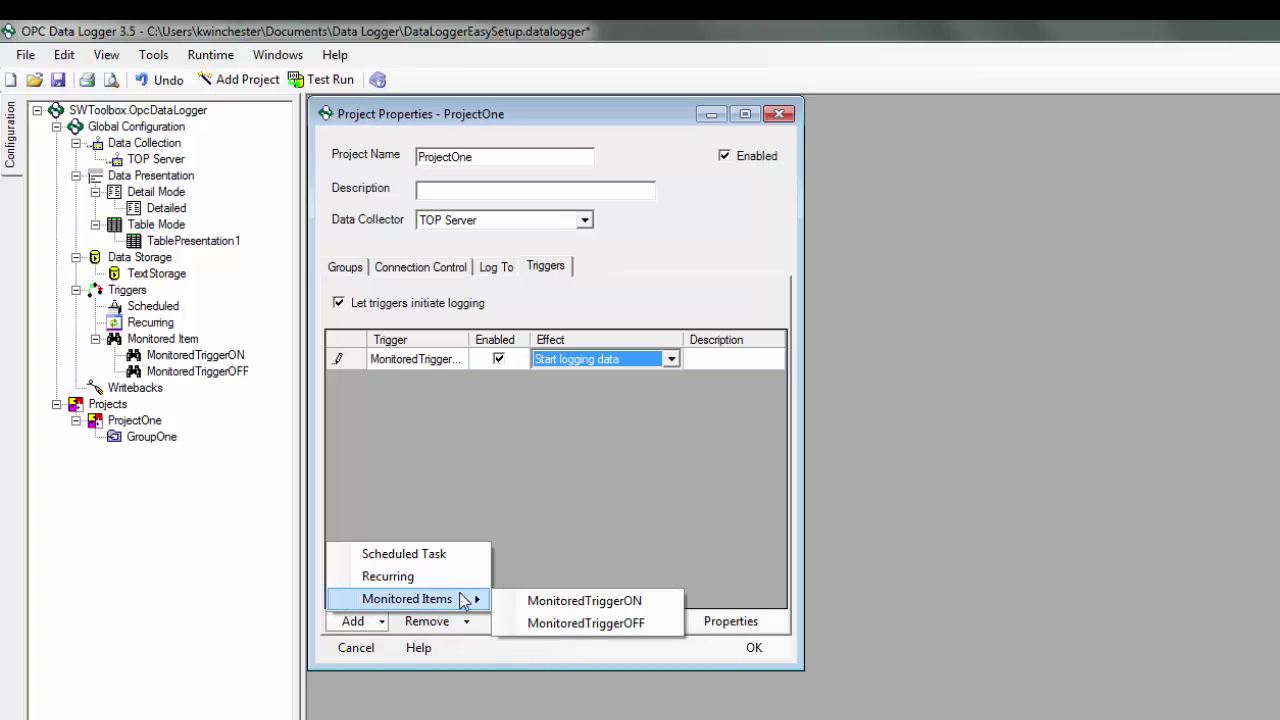
left_click(555, 622)
left_click(672, 384)
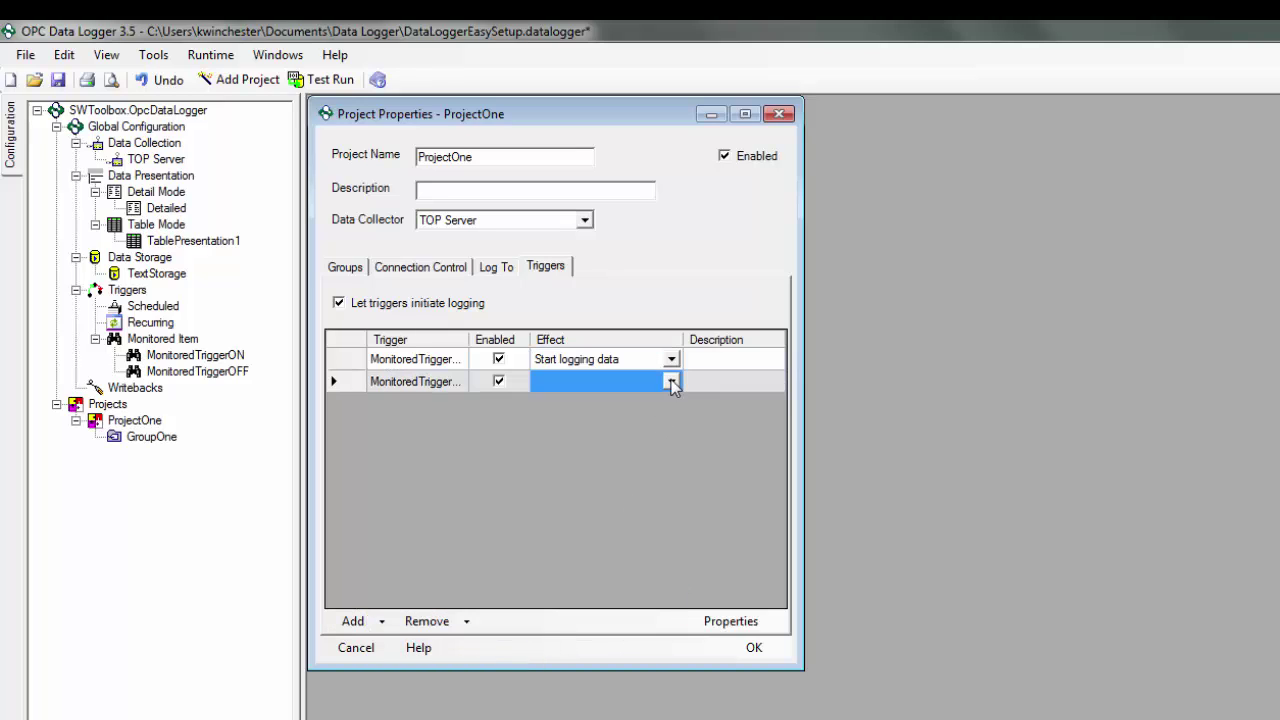
left_click(672, 384)
left_click(661, 413)
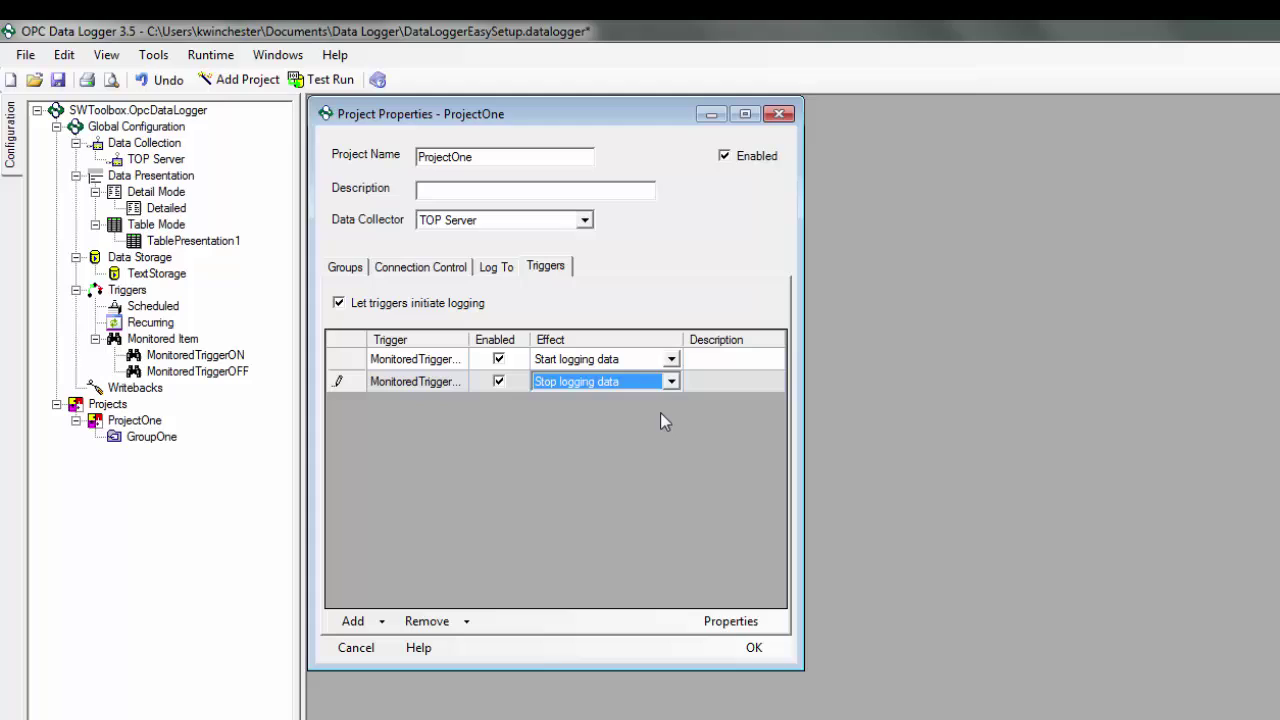
left_click(757, 646)
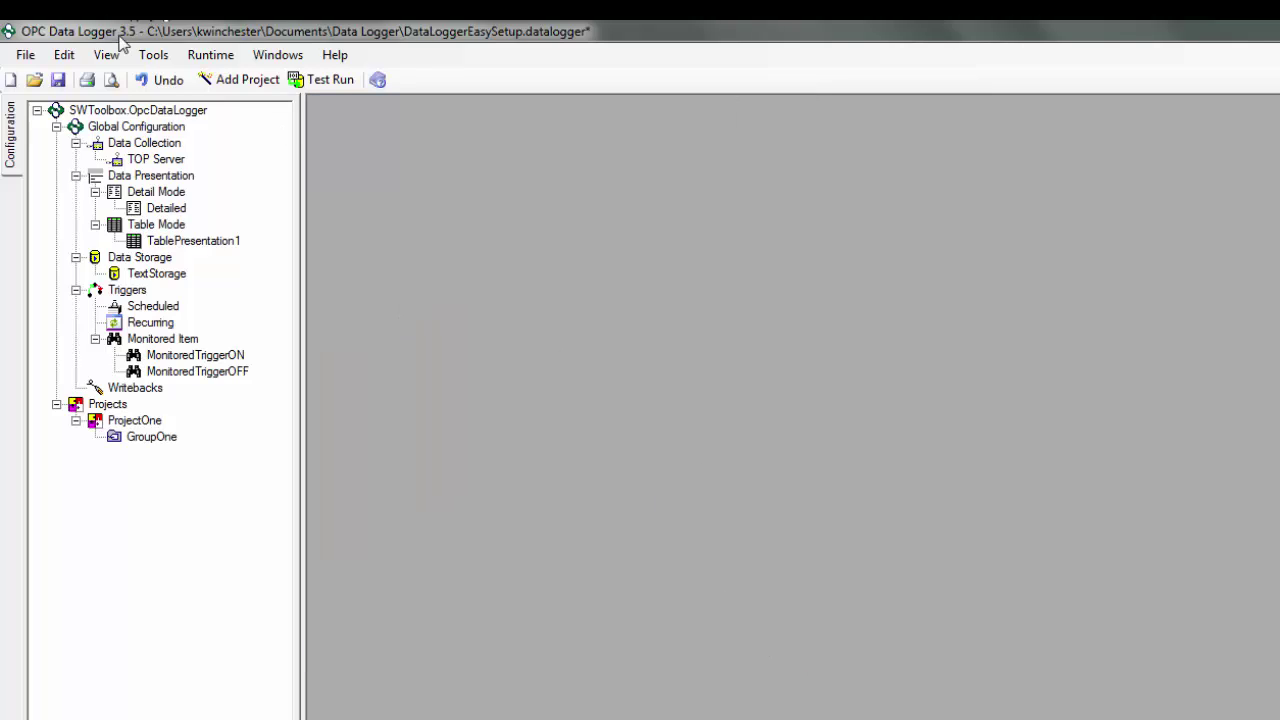
- Save the configuration and start a test run, acknowledging the confirmation warnings
left_click(57, 79)
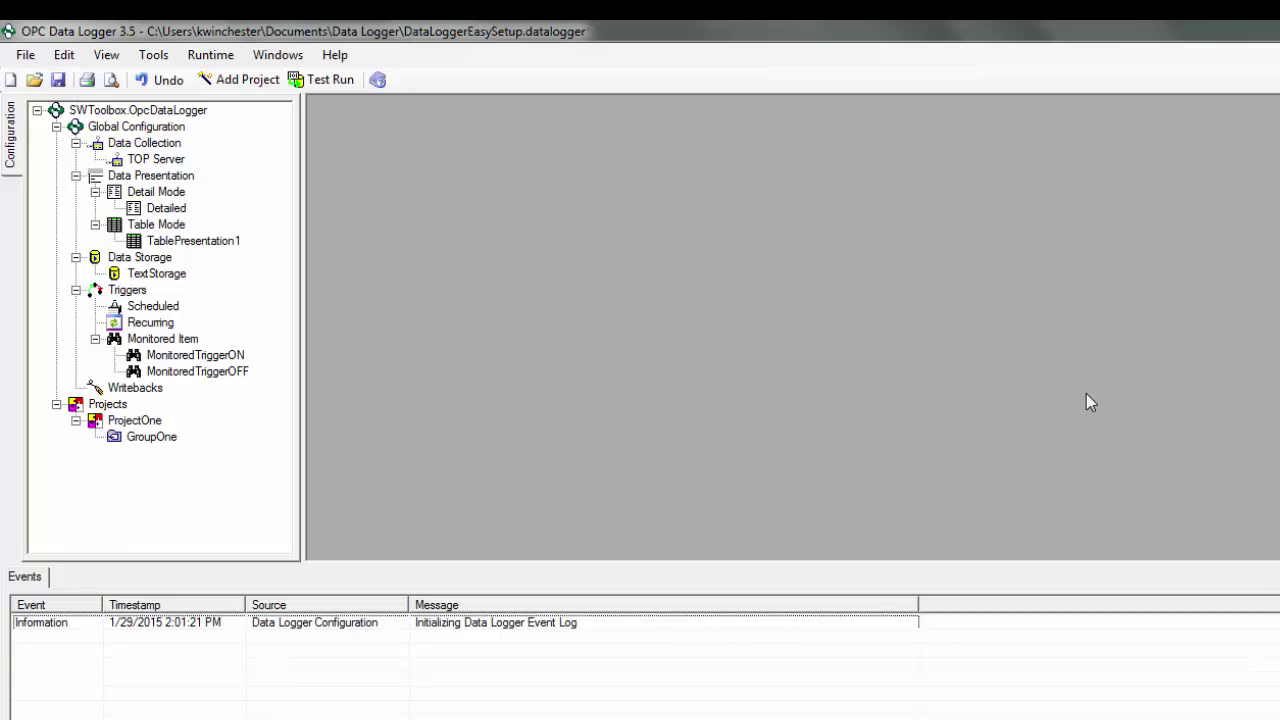
left_click(330, 82)
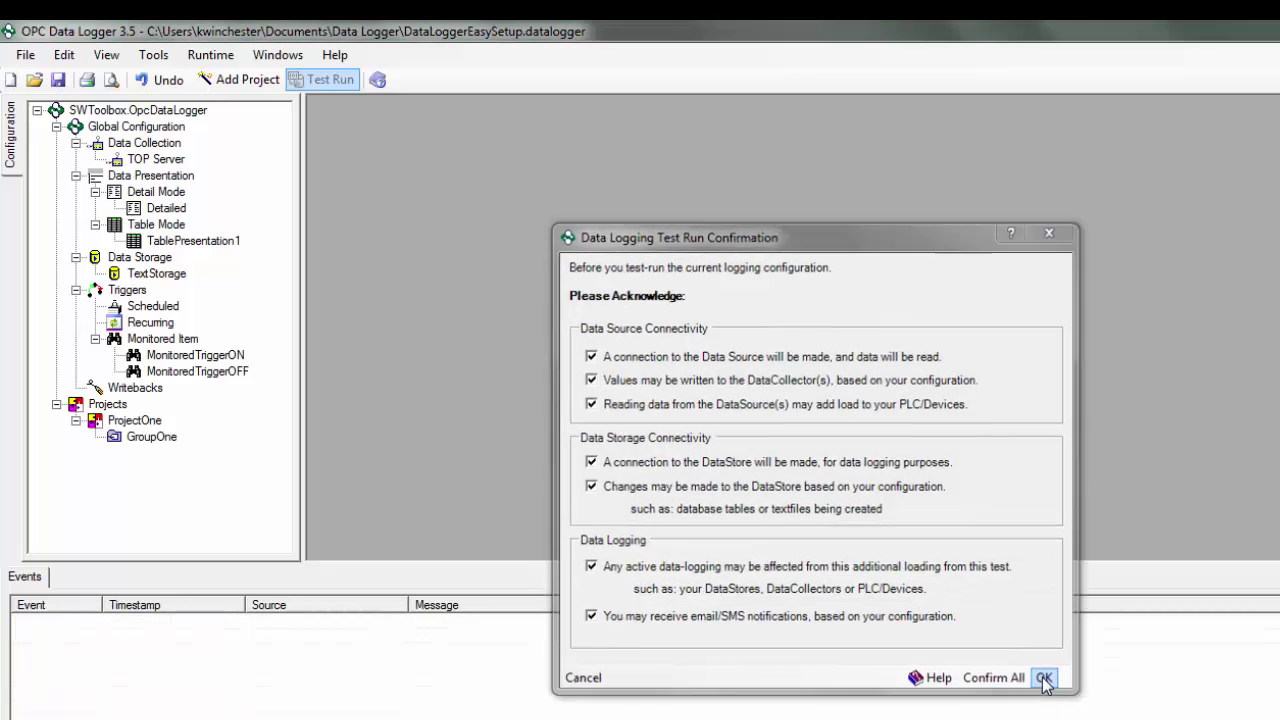
left_click(1044, 679)
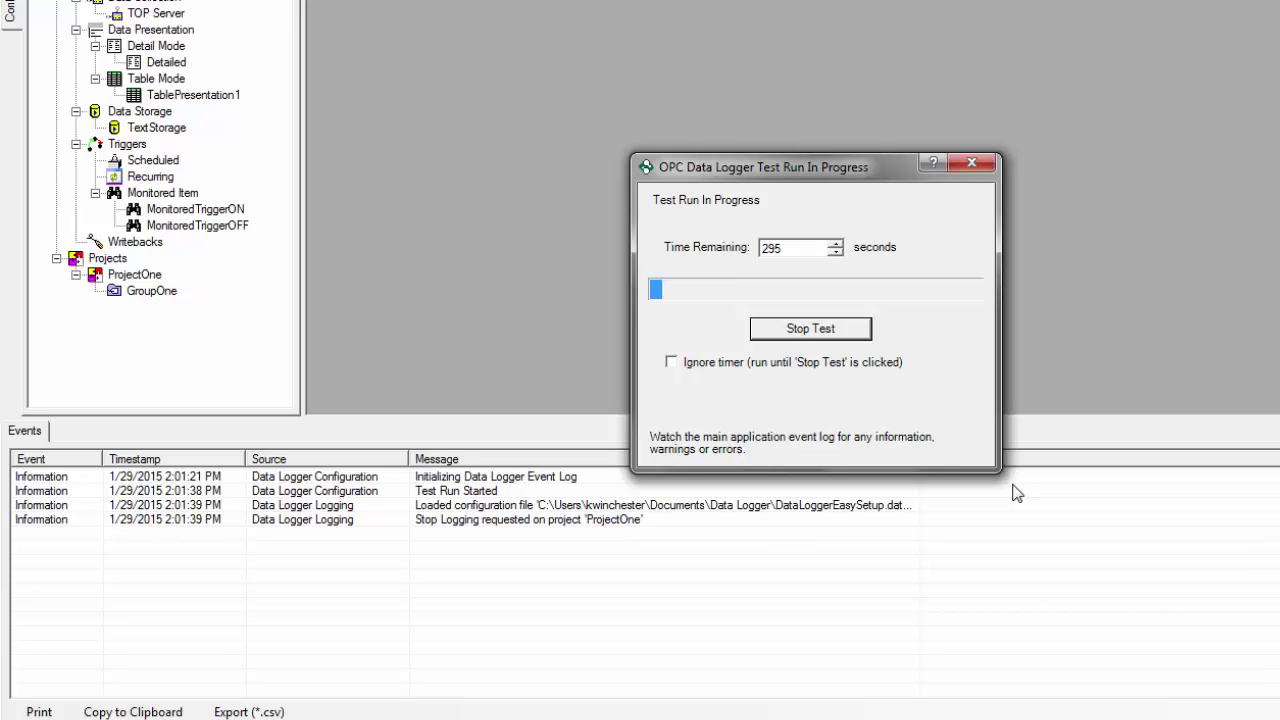
- Write 1 to TRIGGER_ME in OPC Quick Client and check the event log shows TextLog_Test.txt opened
key("alt+Tab")
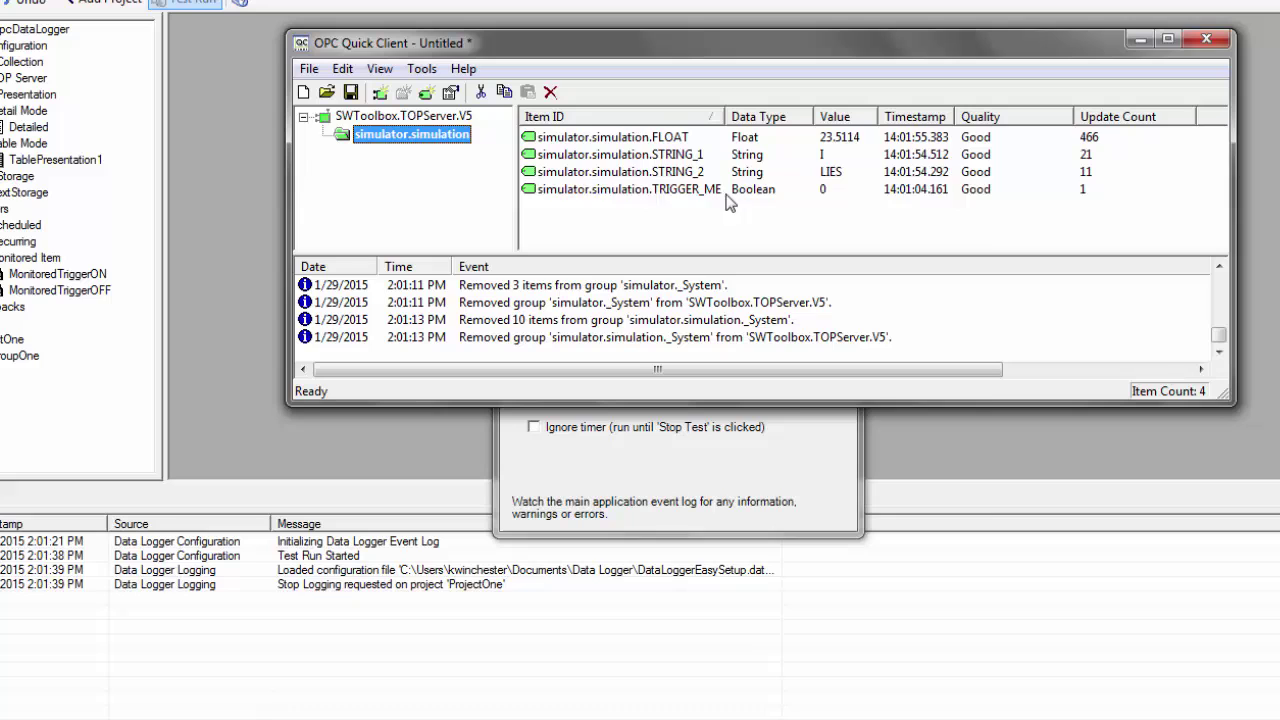
right_click(727, 196)
left_click(816, 341)
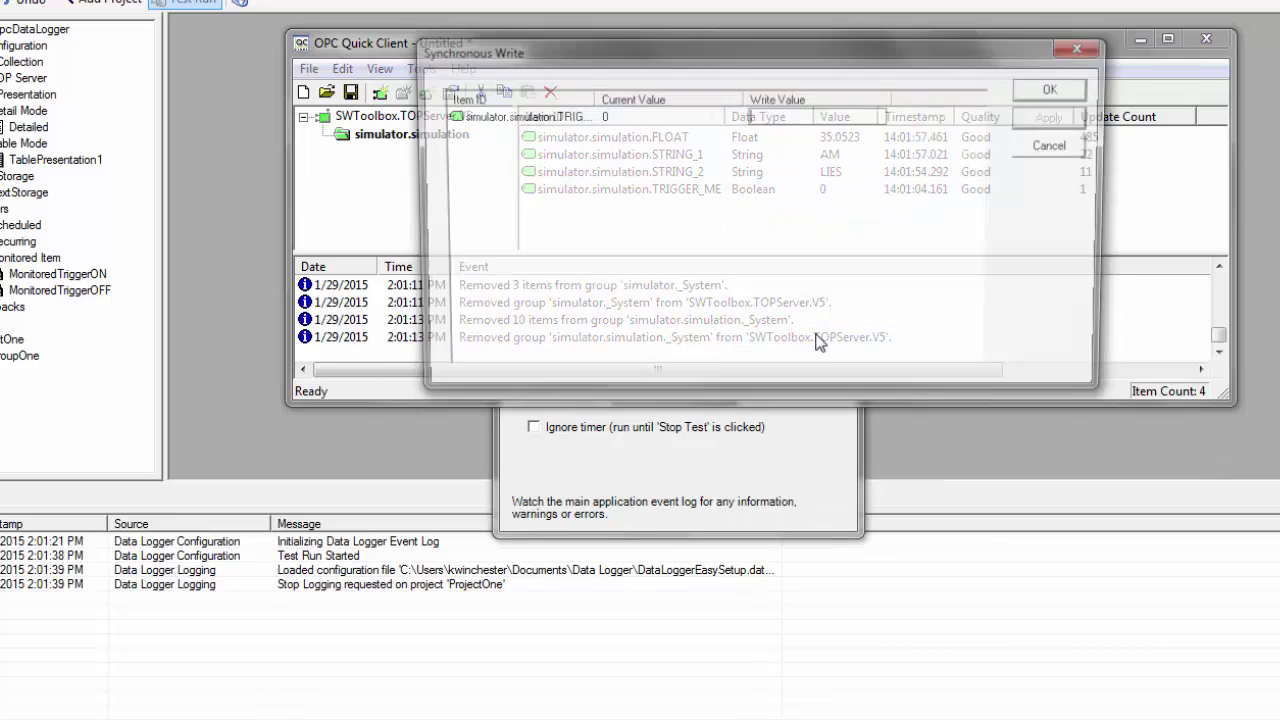
type("1")
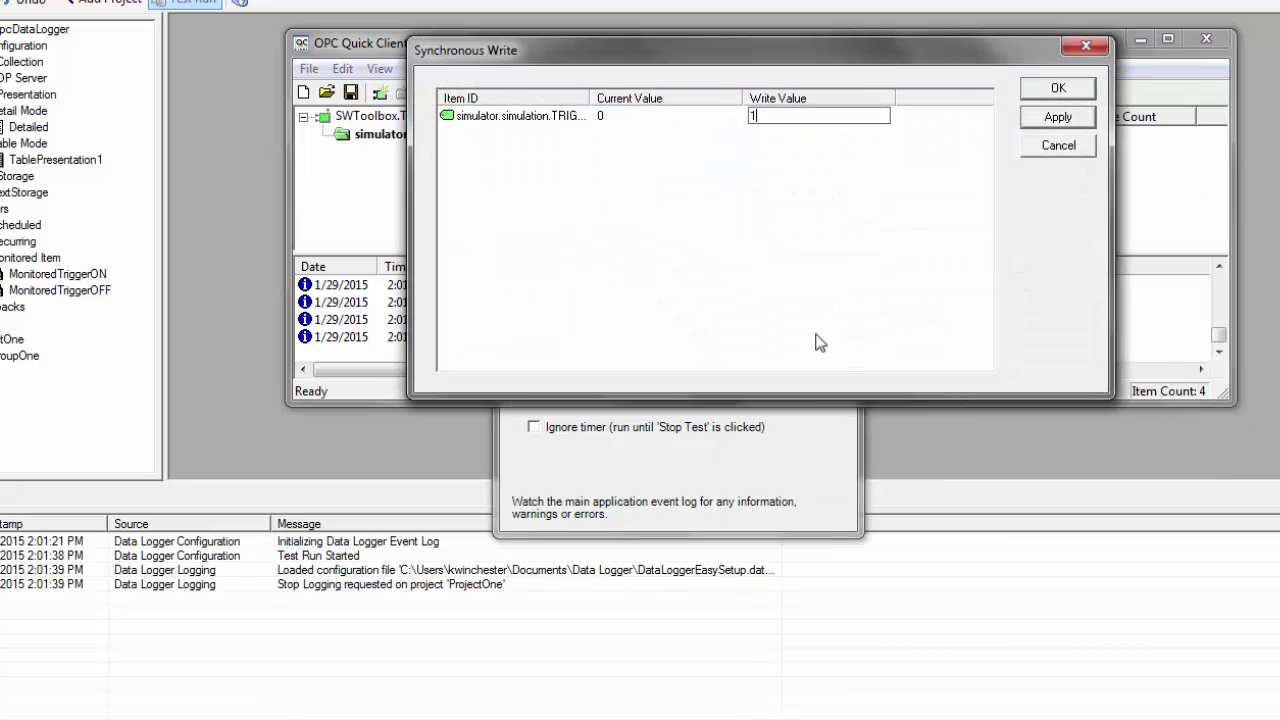
left_click(1057, 117)
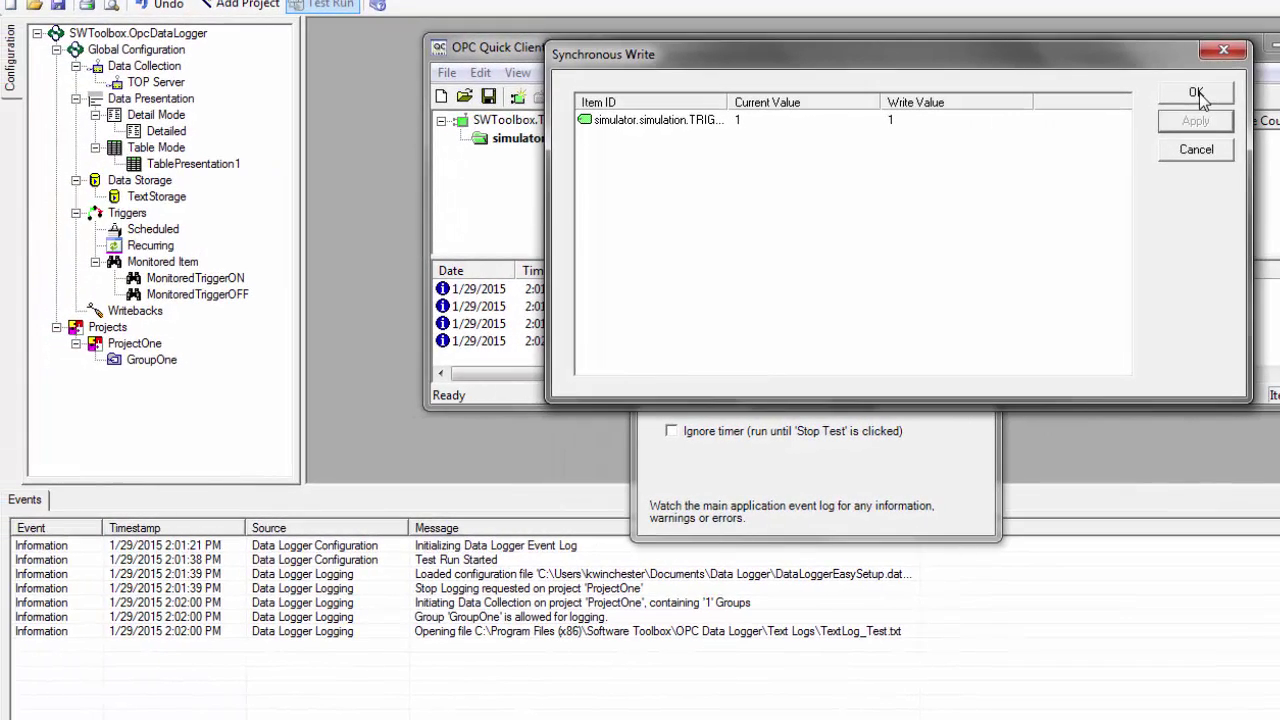
left_click(1196, 93)
left_click(928, 636)
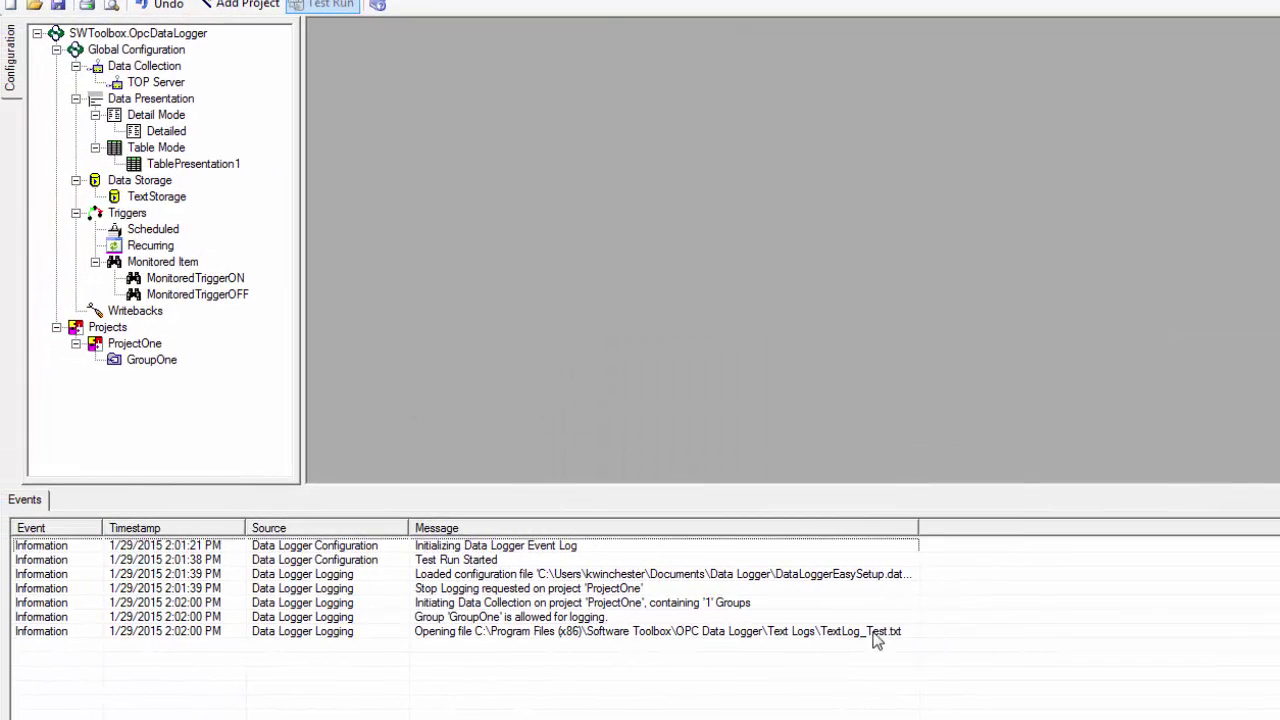
left_click(879, 632)
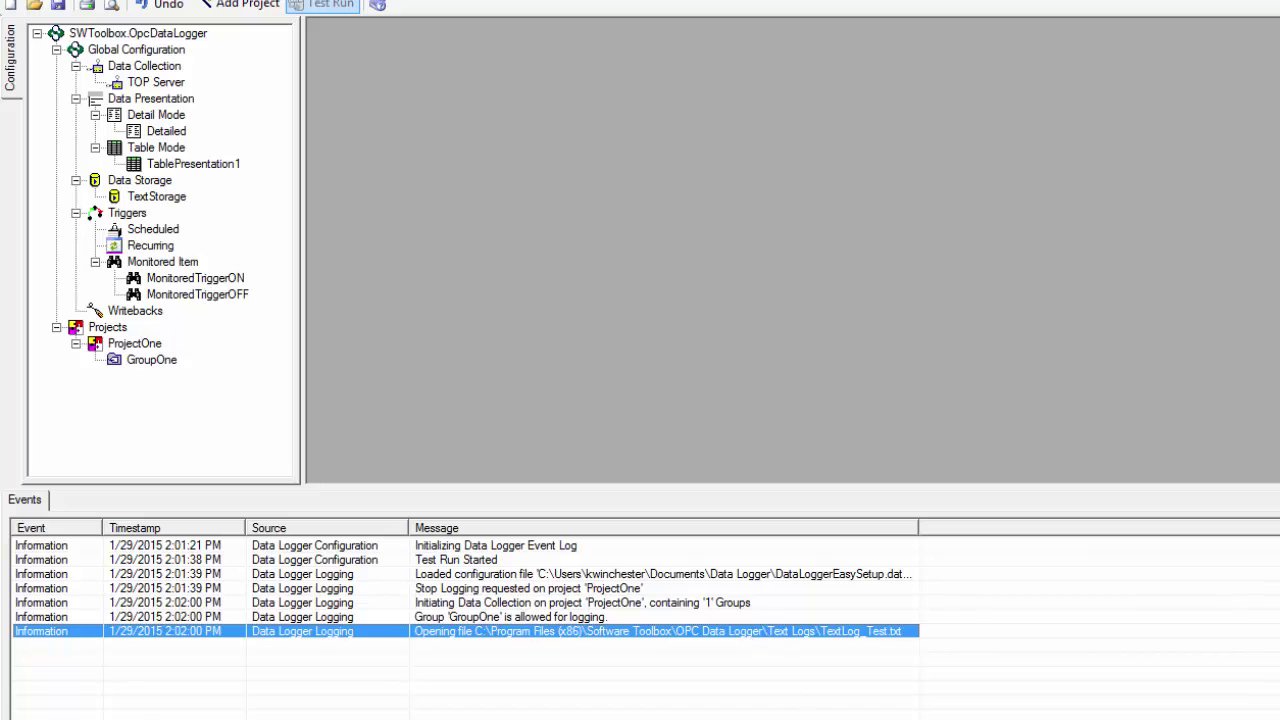
- Write 0 to TRIGGER_ME through a synchronous write in OPC Quick Client
key("alt+Tab")
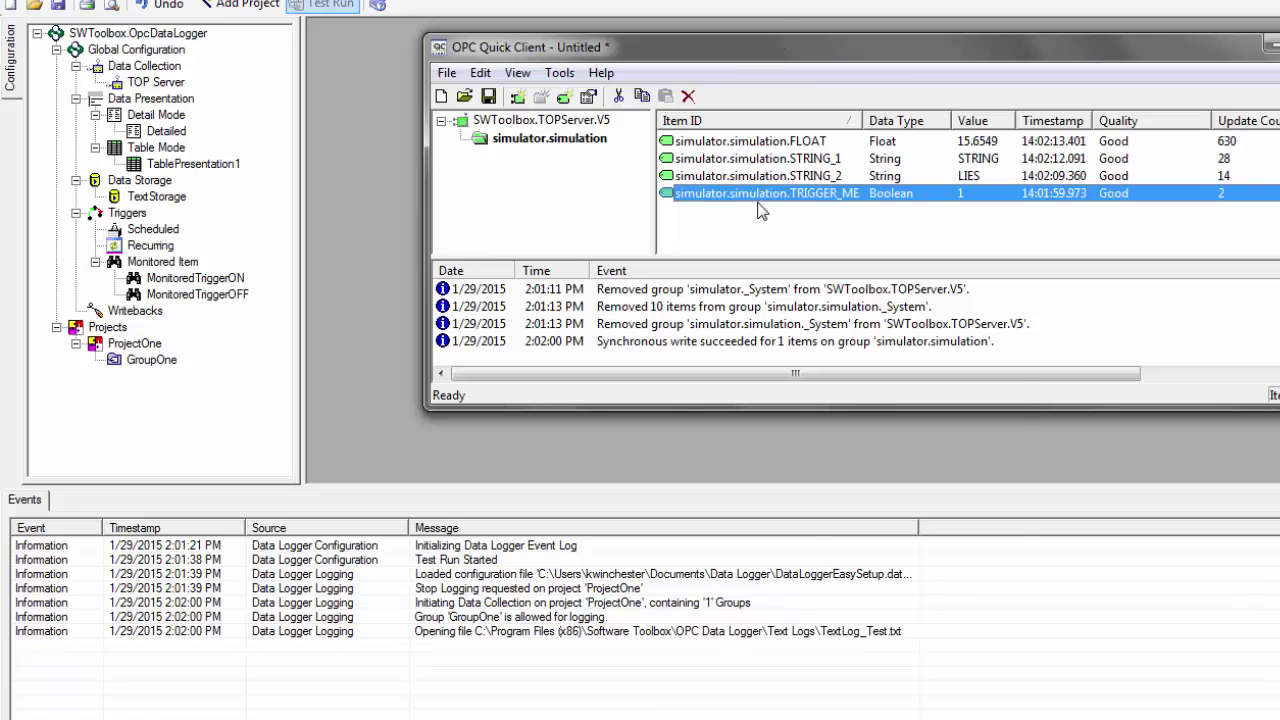
right_click(758, 200)
left_click(848, 343)
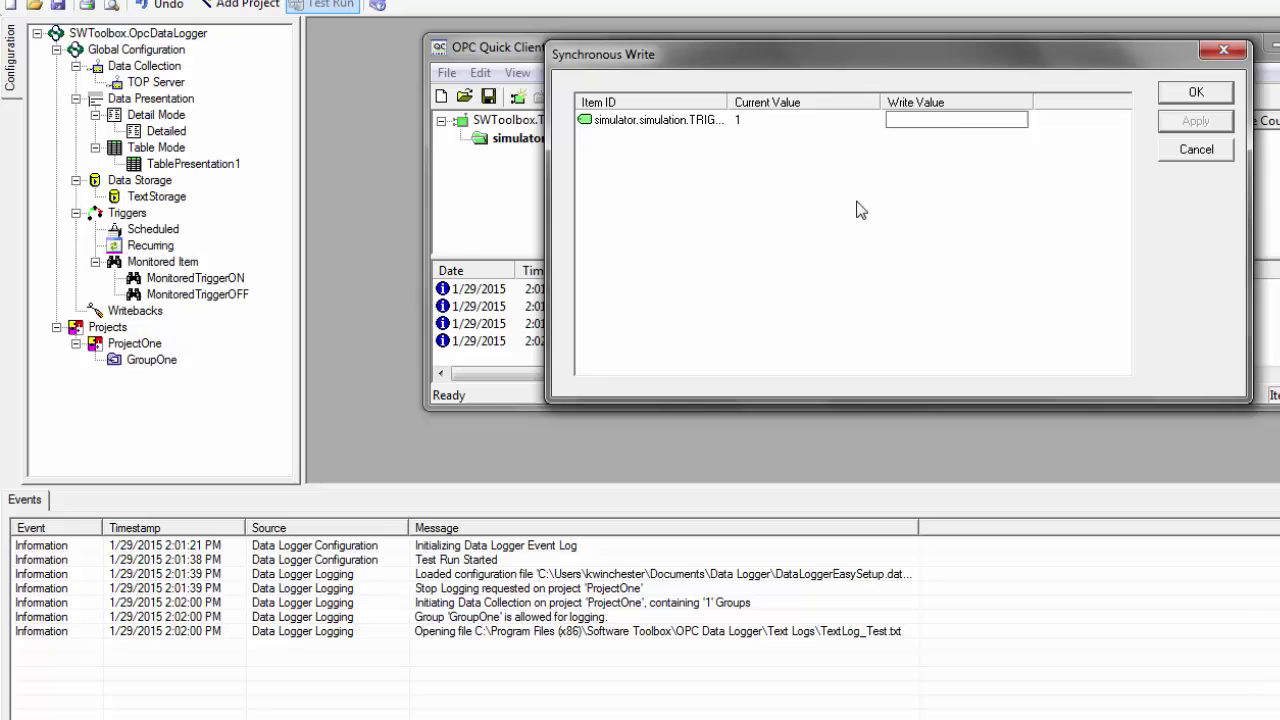
type("0")
left_click(1180, 120)
left_click(1194, 92)
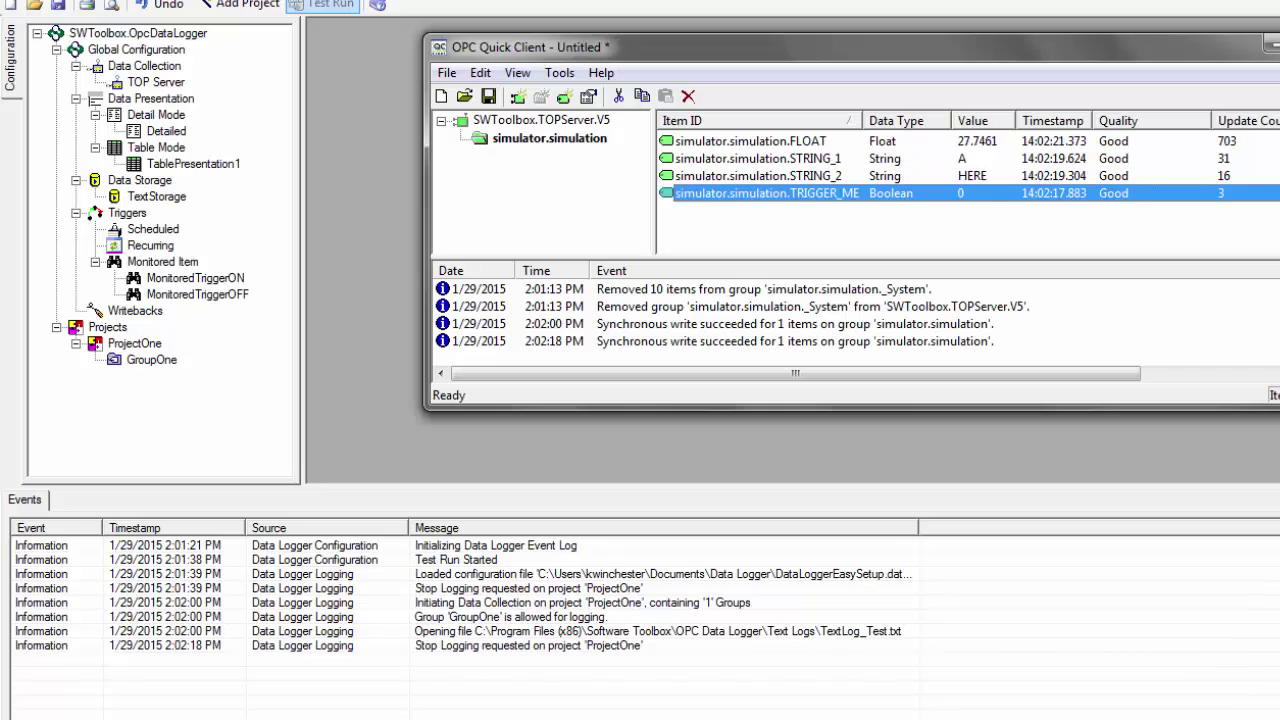
- Confirm the Stop Logging requested event in the Data Logger and stop the test run
left_click(600, 630)
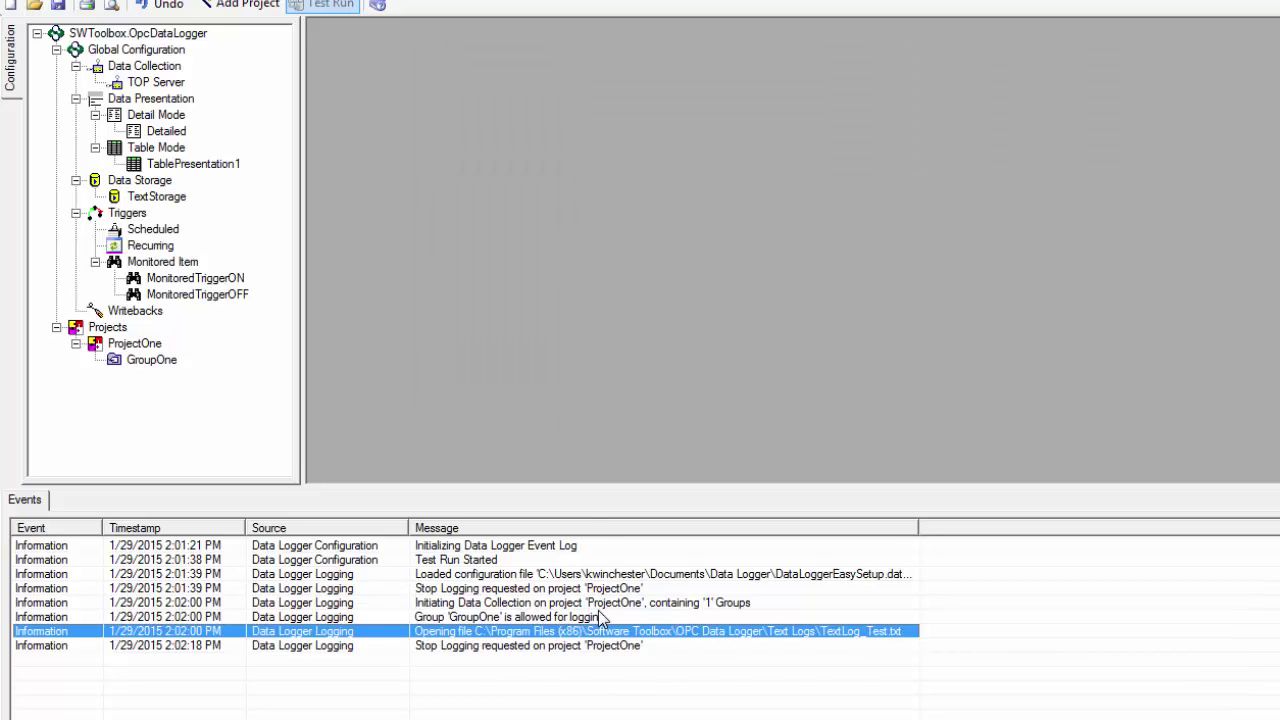
left_click(576, 646)
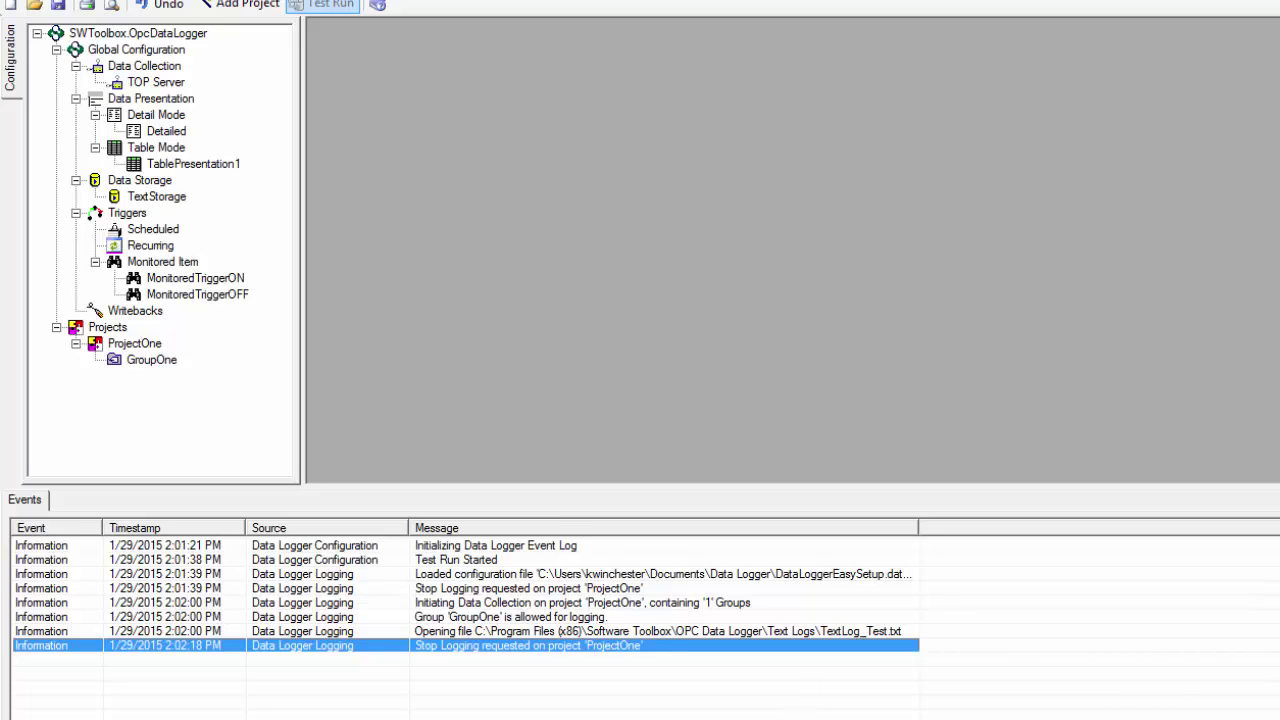
left_click(834, 690)
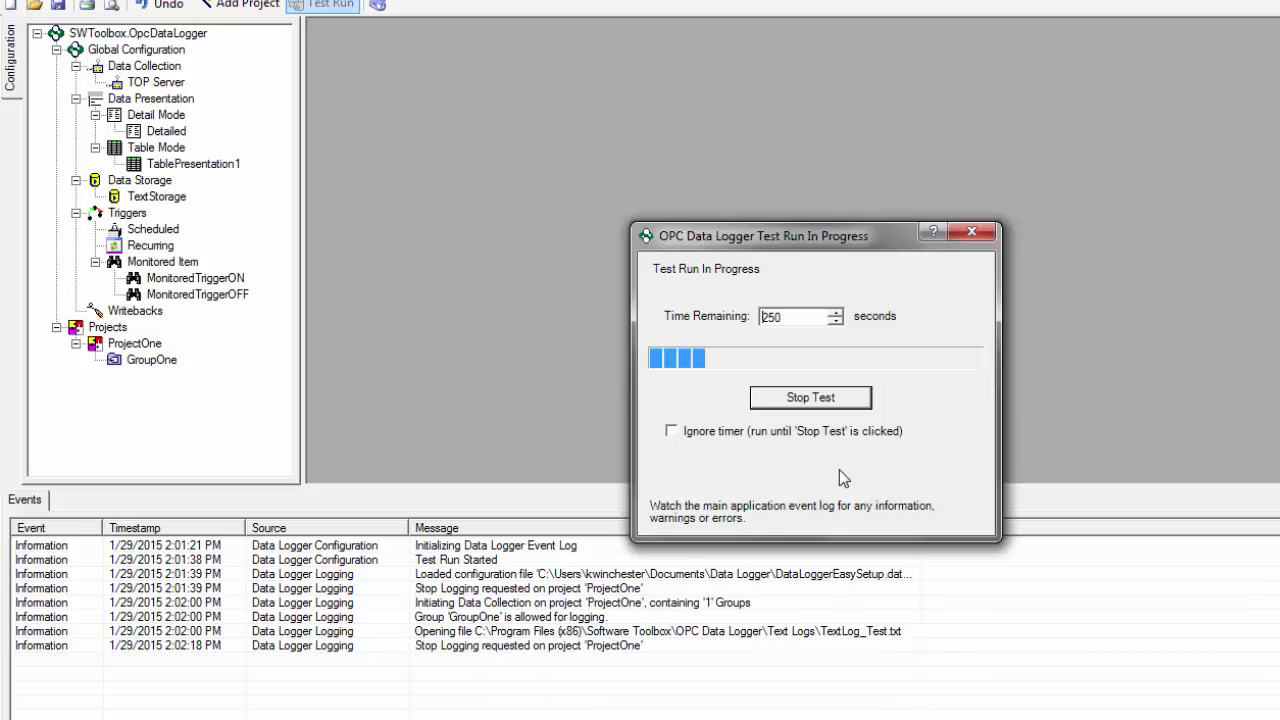
left_click(826, 400)
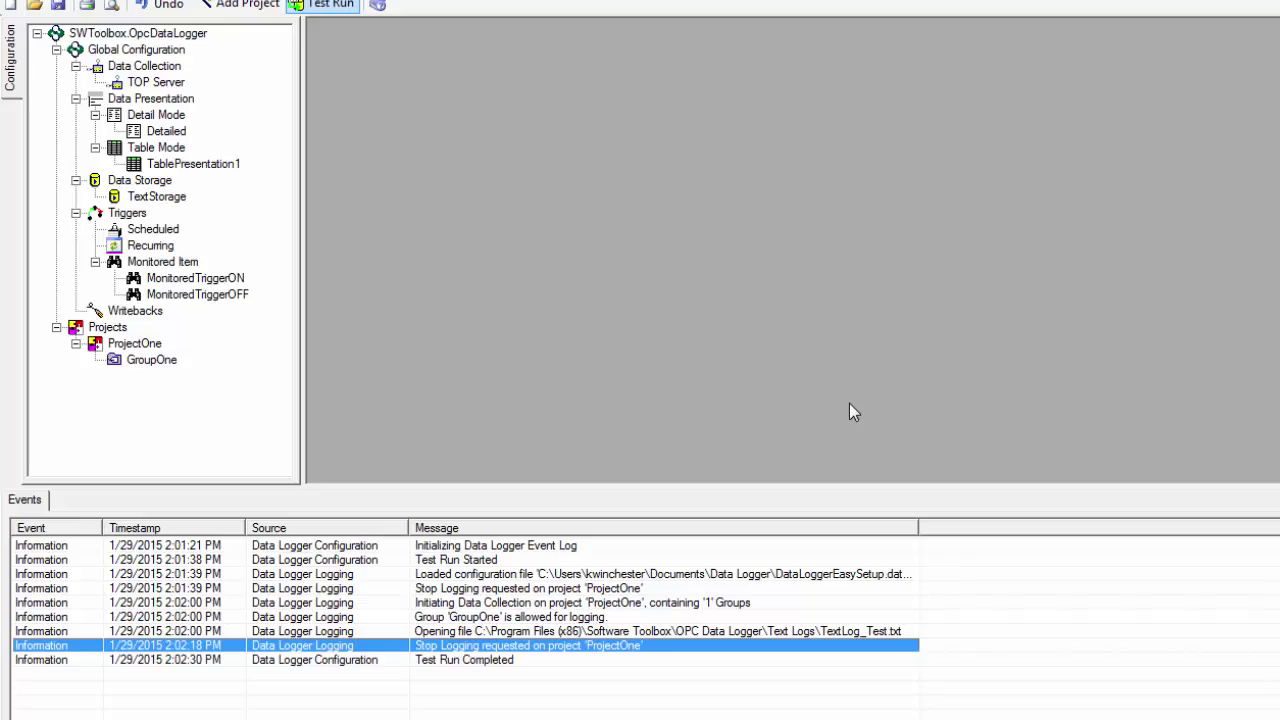
- Open TextLog_Test.txt from TextStorage in Notepad and scroll through the logged FLOAT and STRING values
double_click(180, 200)
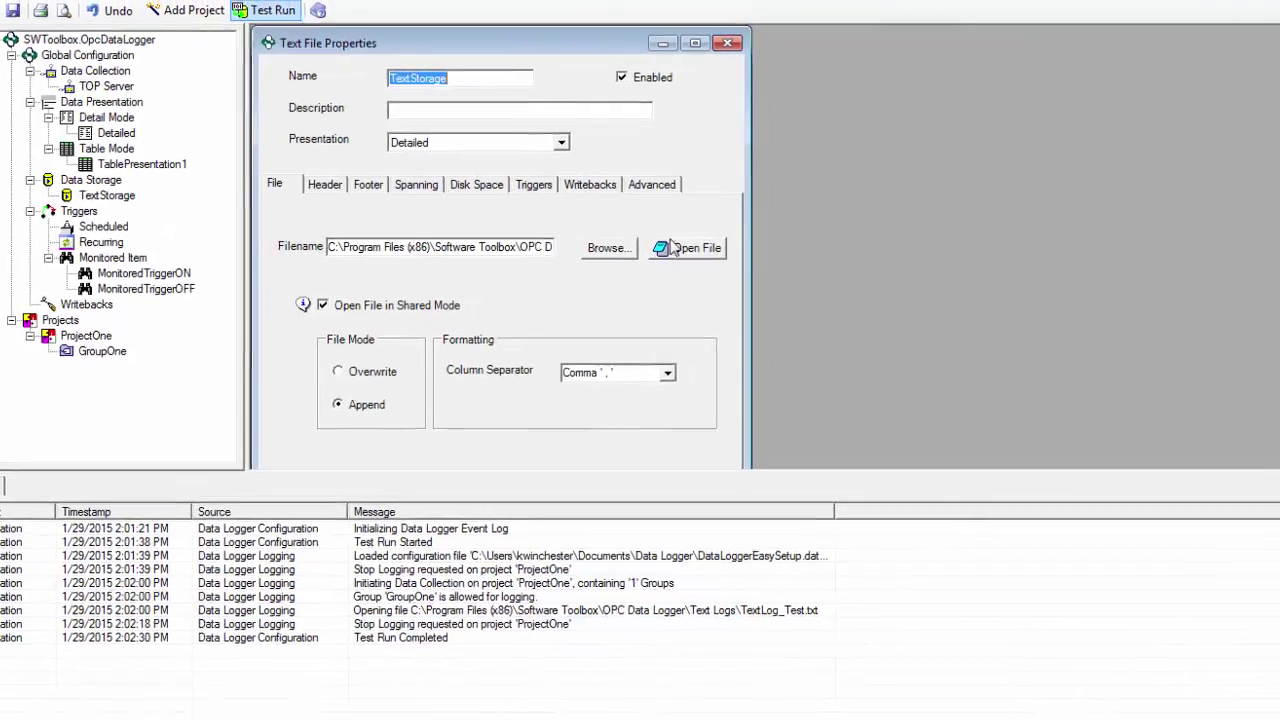
left_click(607, 244)
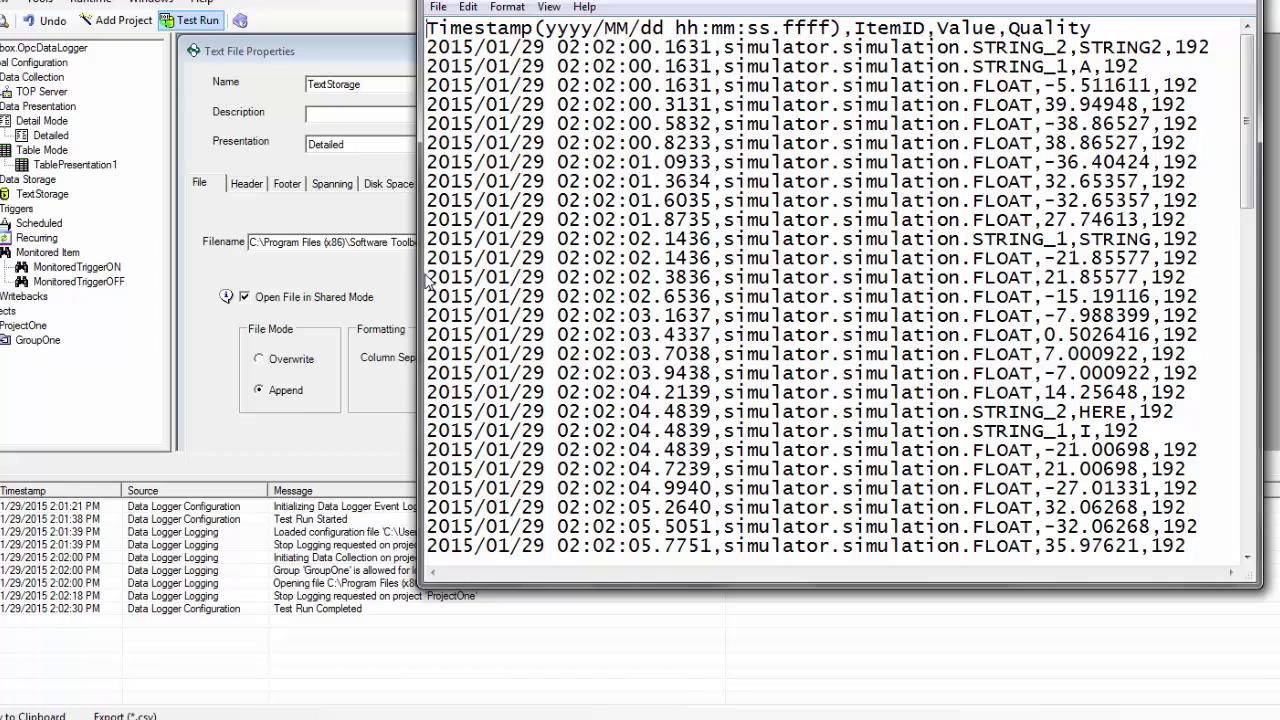
left_click_drag(394, 278, 325, 278)
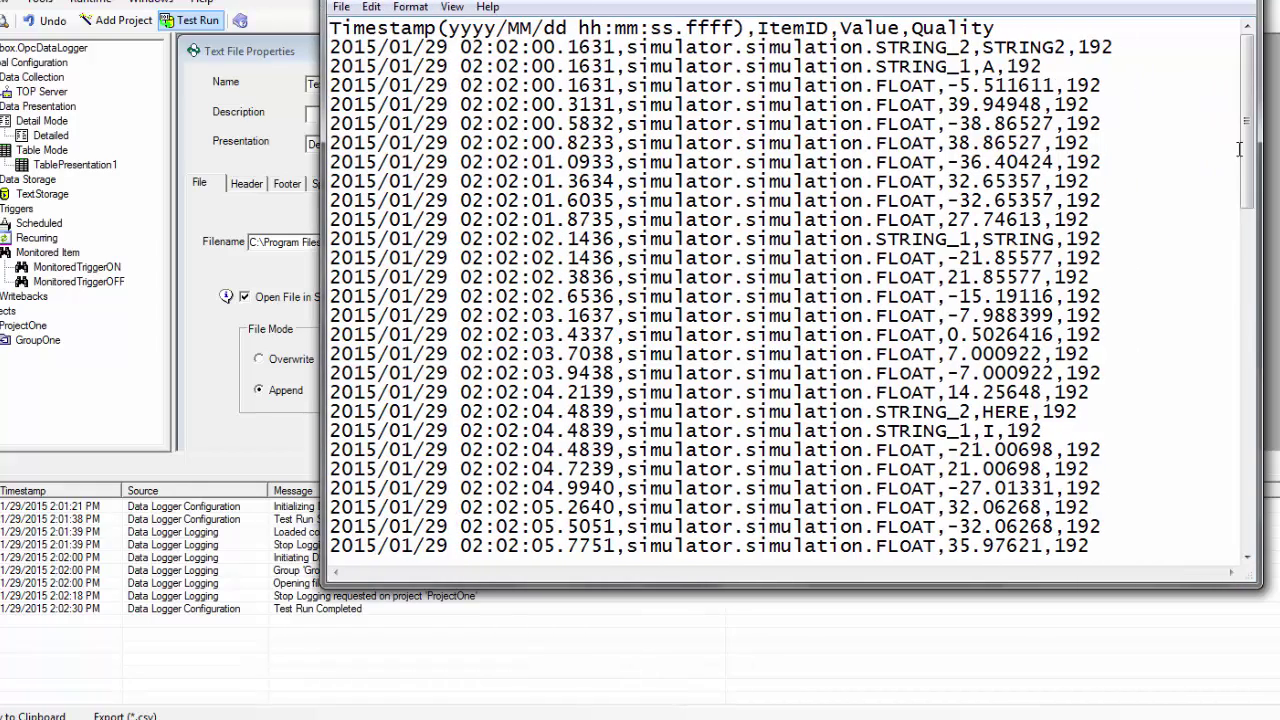
scroll(1239, 148, "down", 20)
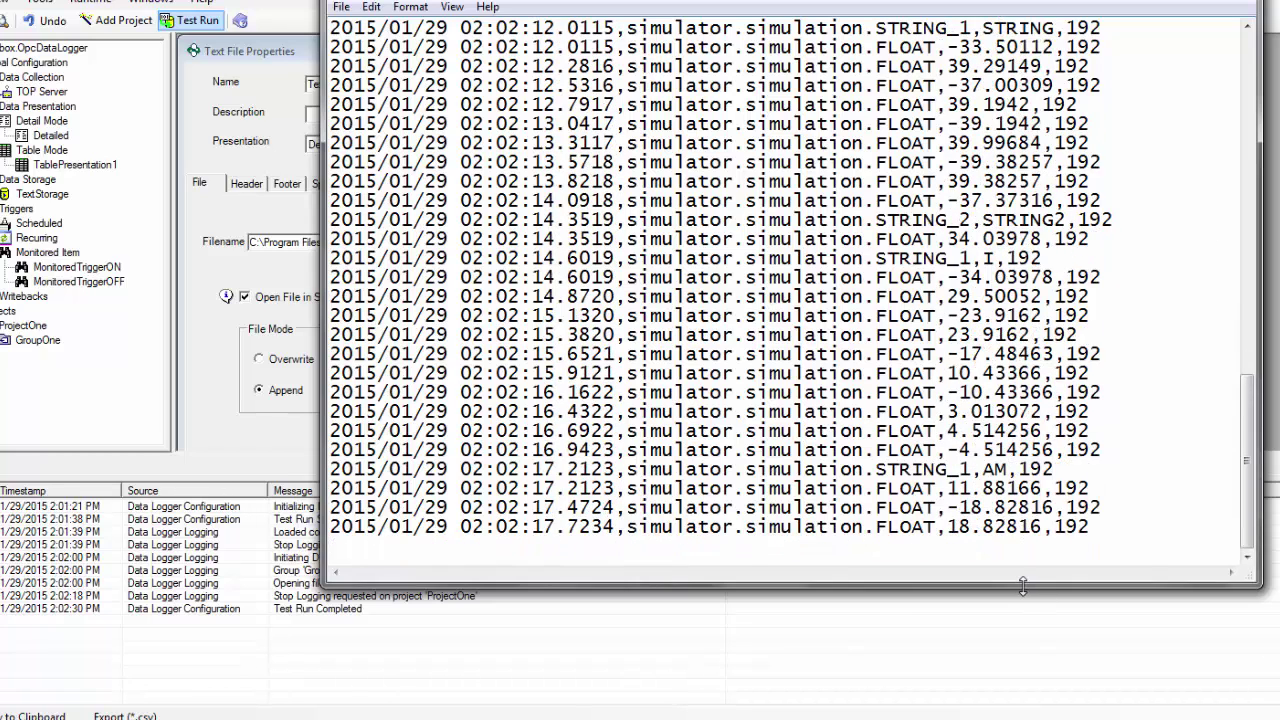
scroll(1100, 490, "up", 20)
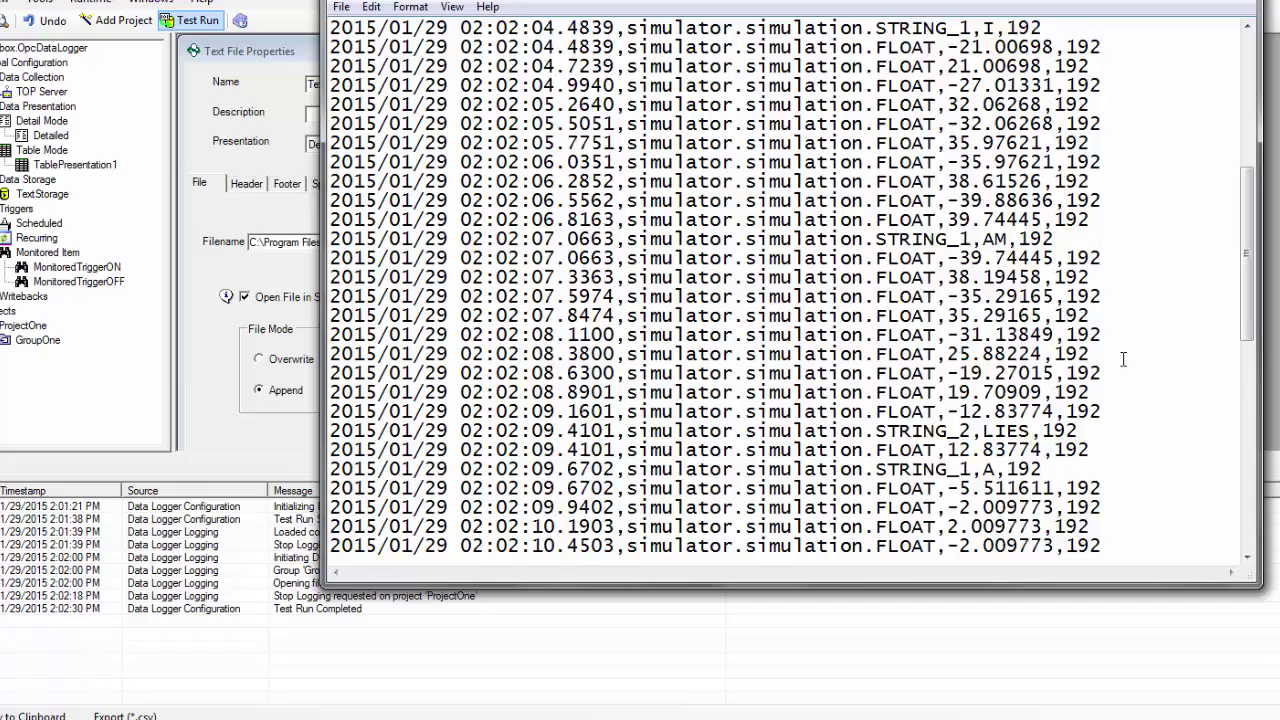
key("alt+F4")
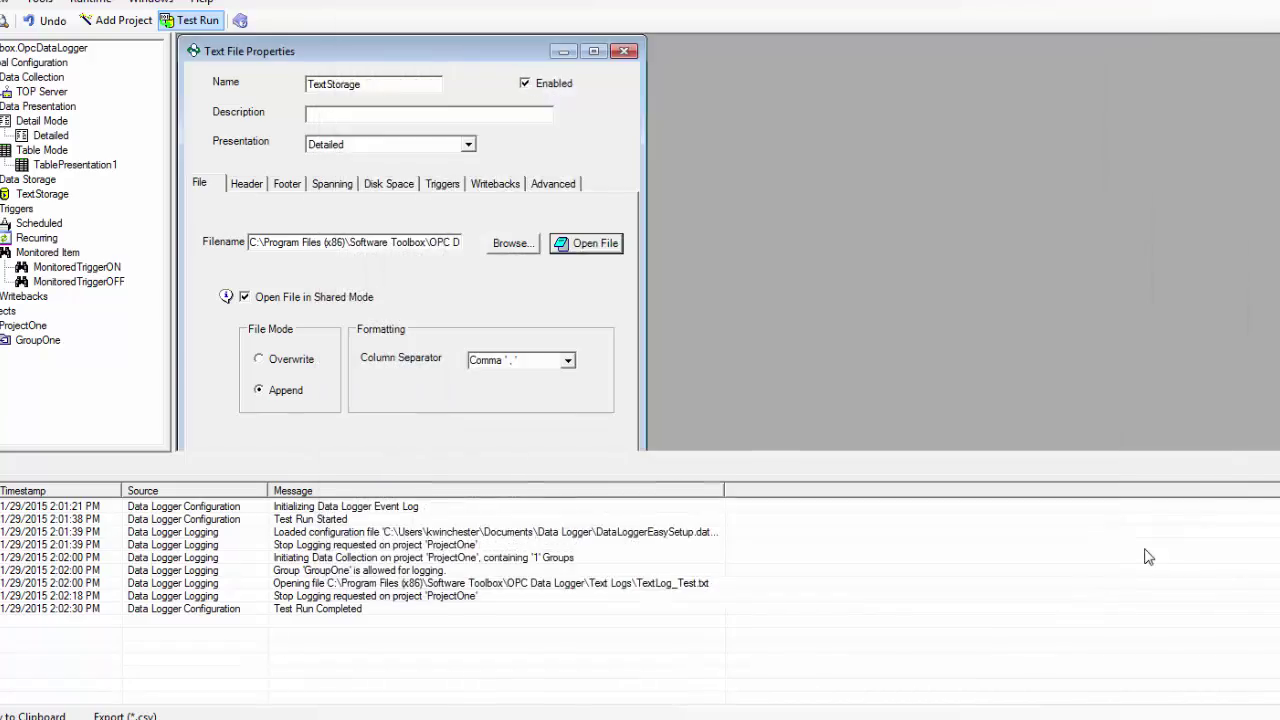